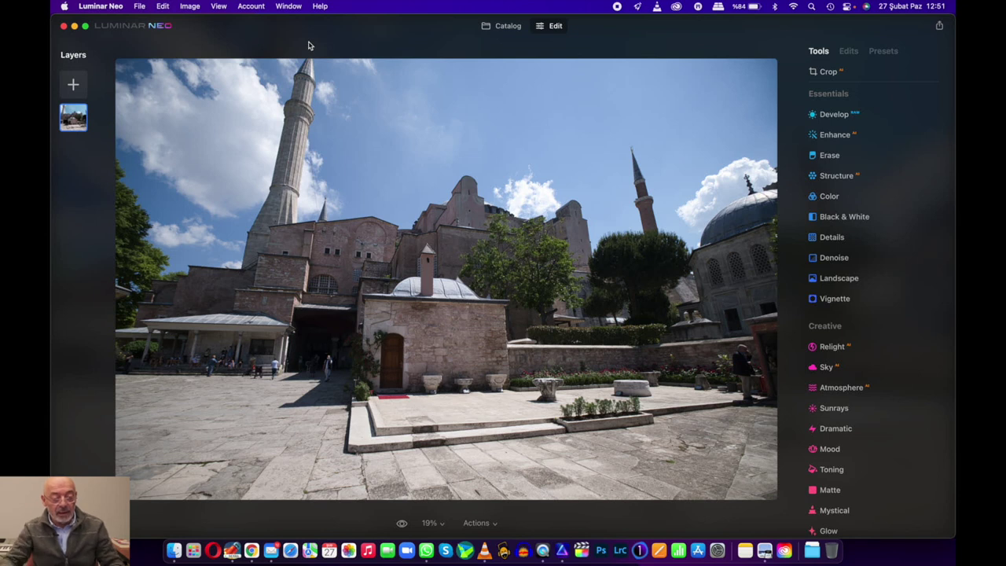
- Open the courtyard photo and apply the Urban Style 'Old Town' preset at 100
{"action": "left_click", "coordinate": [503, 27]}
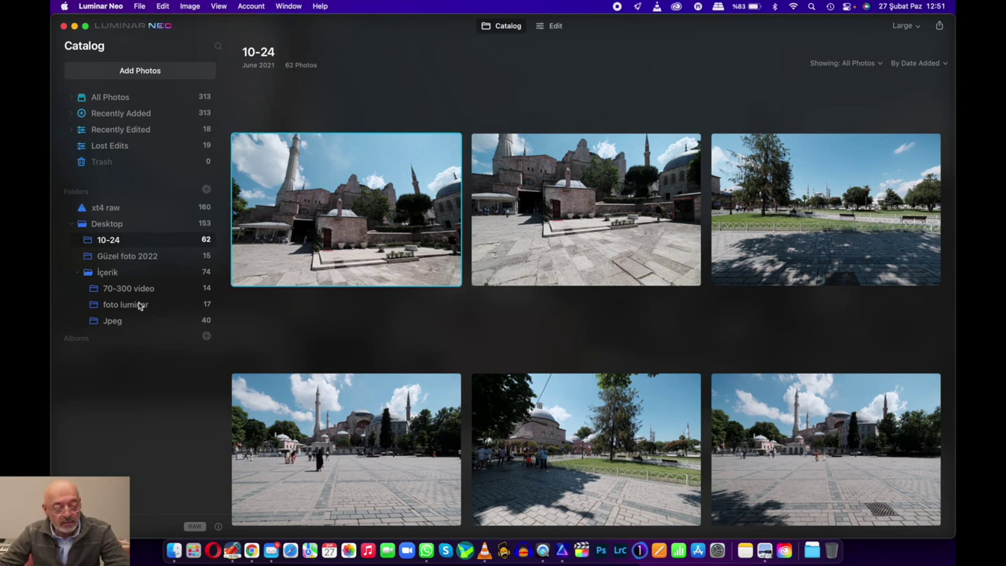
{"action": "mouse_move", "coordinate": [345, 209]}
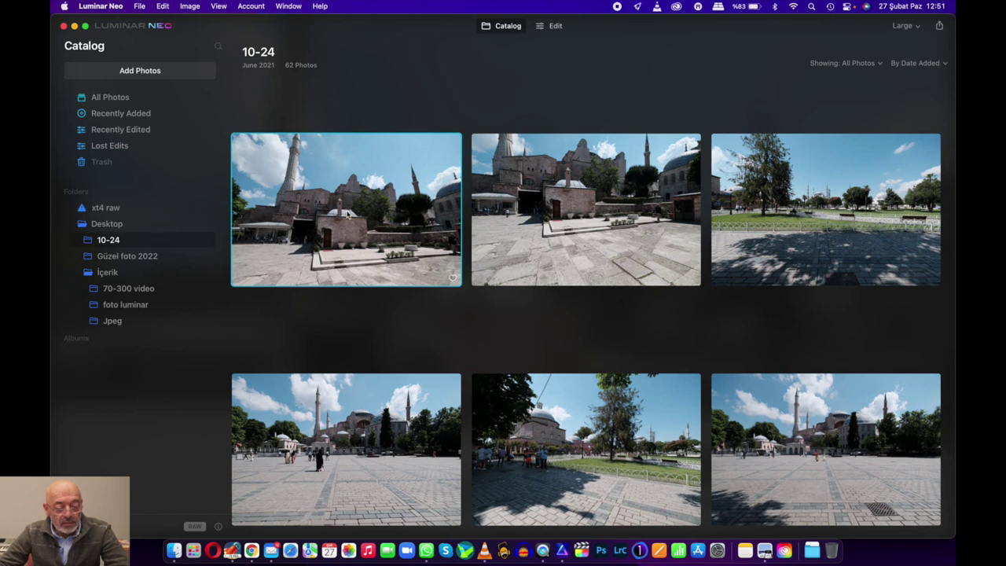
{"action": "left_click", "coordinate": [544, 29]}
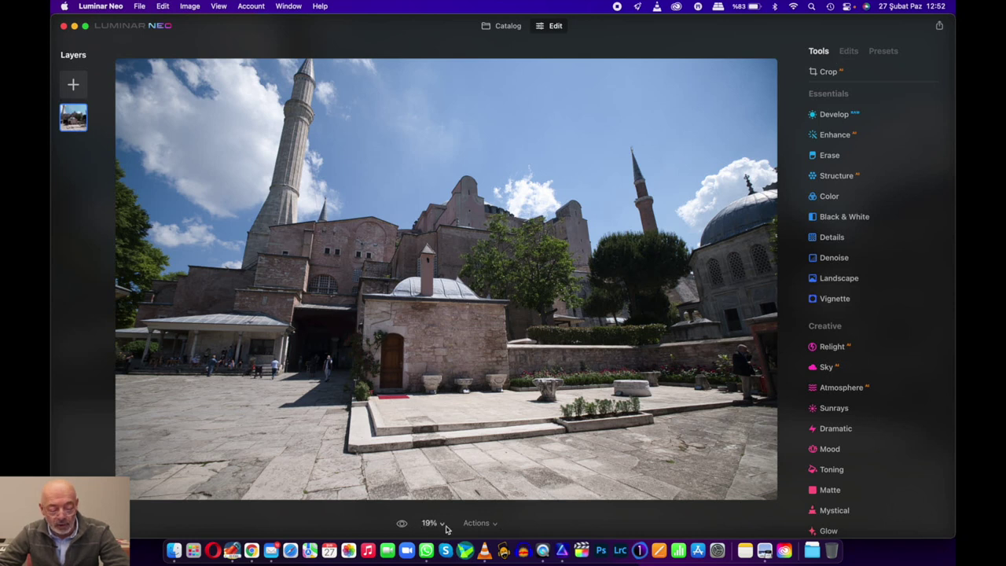
{"action": "left_click", "coordinate": [886, 54]}
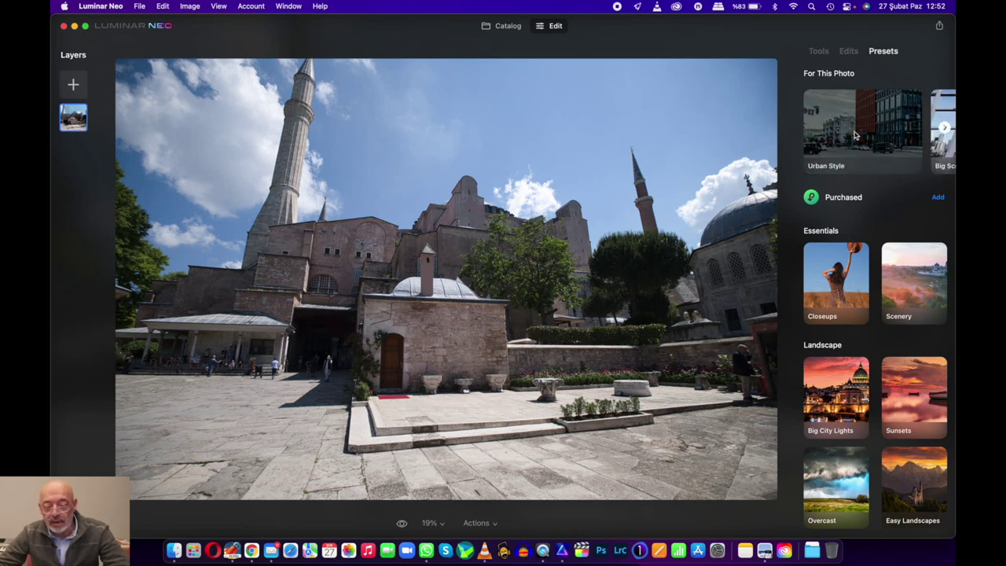
{"action": "left_click", "coordinate": [855, 135]}
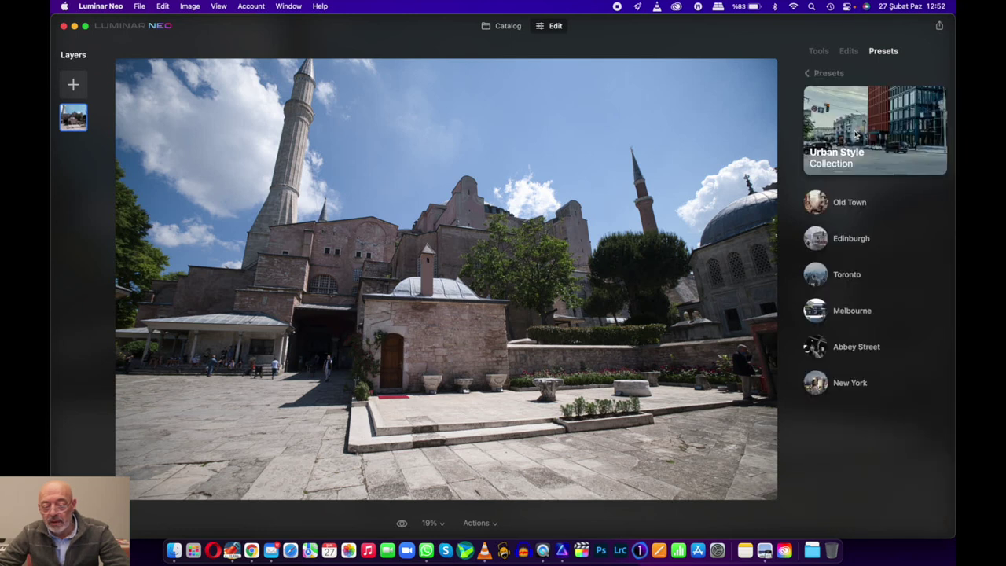
{"action": "left_click", "coordinate": [863, 206]}
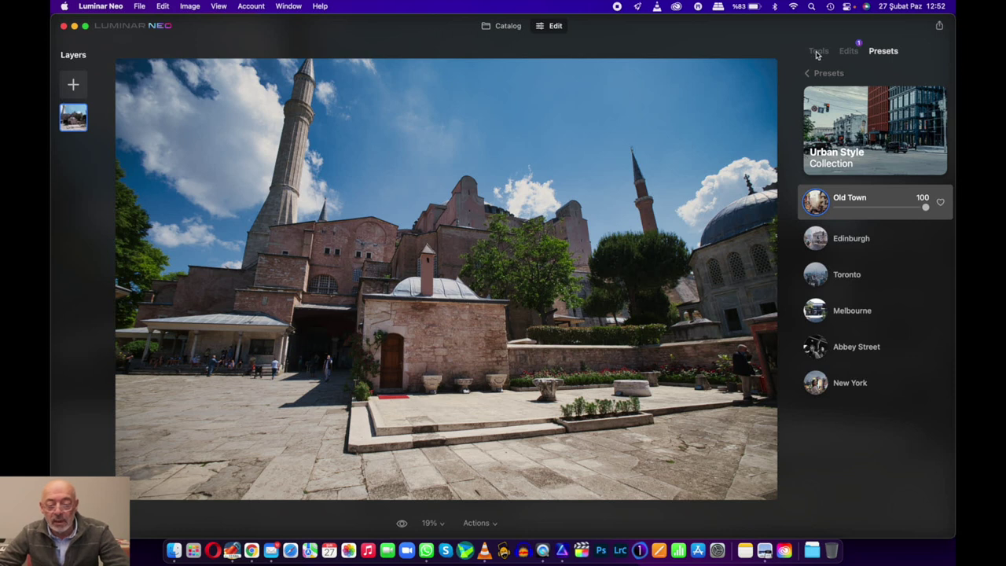
{"action": "left_click", "coordinate": [817, 52]}
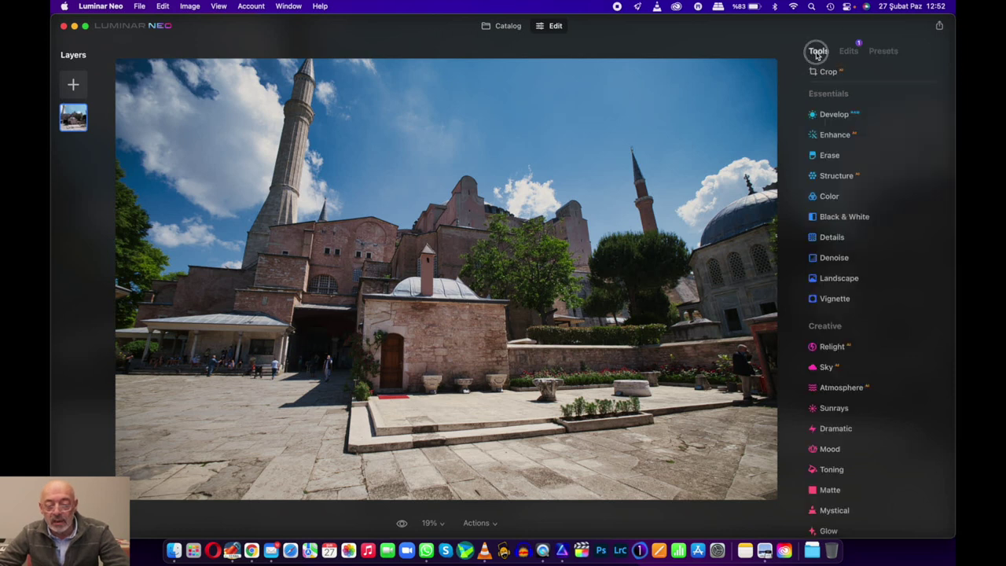
- Try Enhance Accent at 54, compare with the unedited original, and collapse Enhance
{"action": "left_click", "coordinate": [827, 137]}
{"action": "left_click_drag", "start_coordinate": [823, 179], "coordinate": [883, 186]}
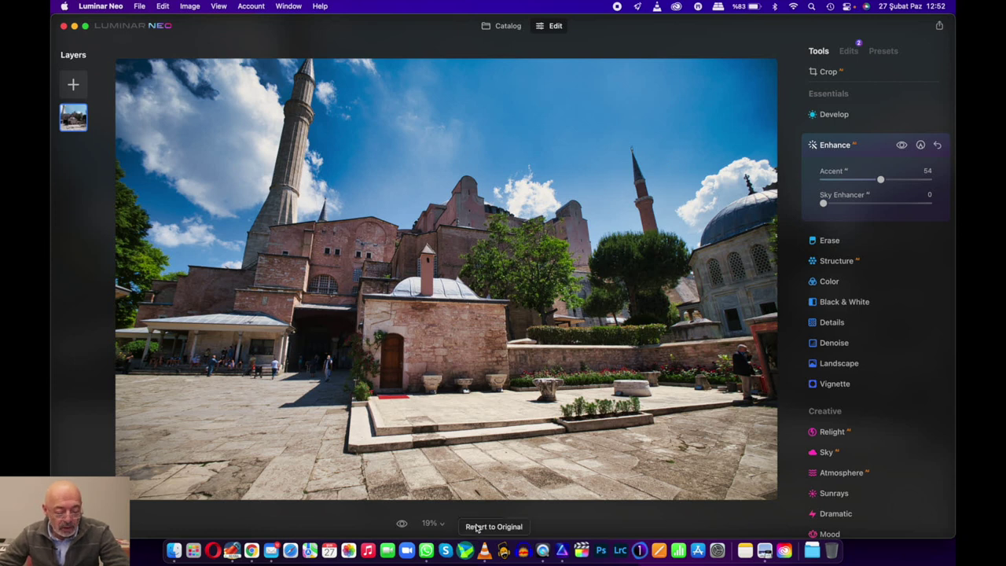
{"action": "key", "text": "backslash"}
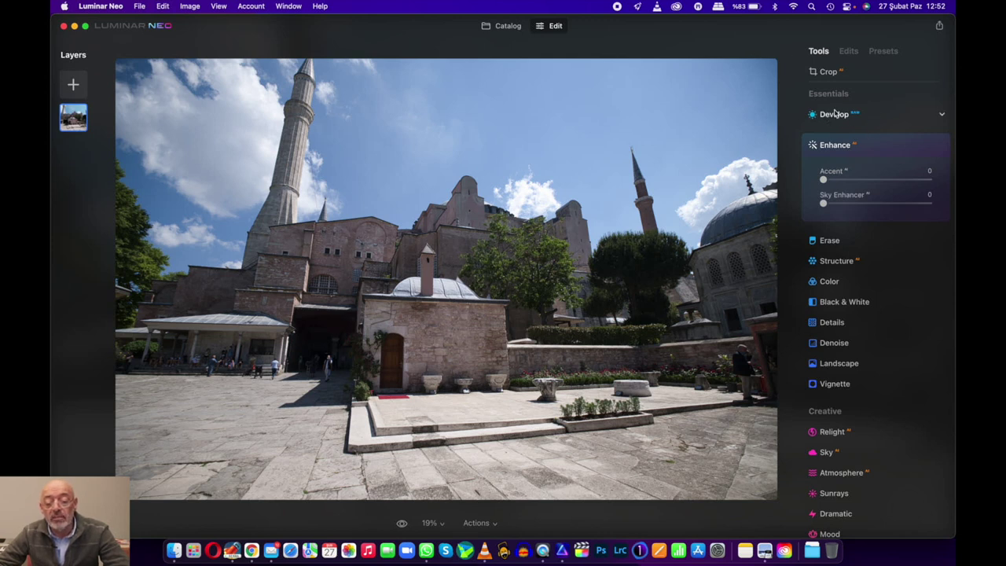
{"action": "left_click", "coordinate": [869, 145]}
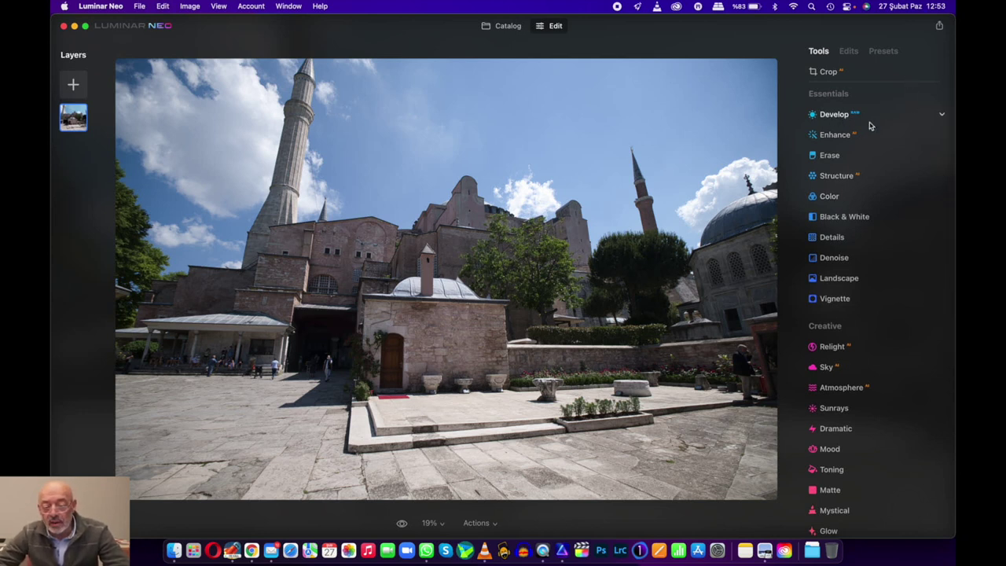
- Show Develop's tone curve, add five control points, and lift the upper and middle ones
{"action": "left_click", "coordinate": [829, 117]}
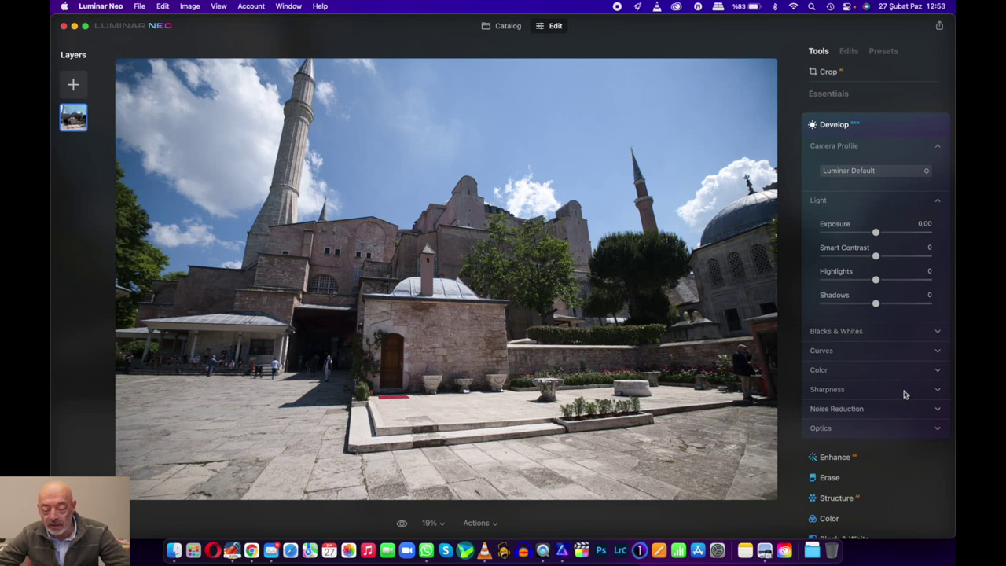
{"action": "left_click", "coordinate": [922, 350]}
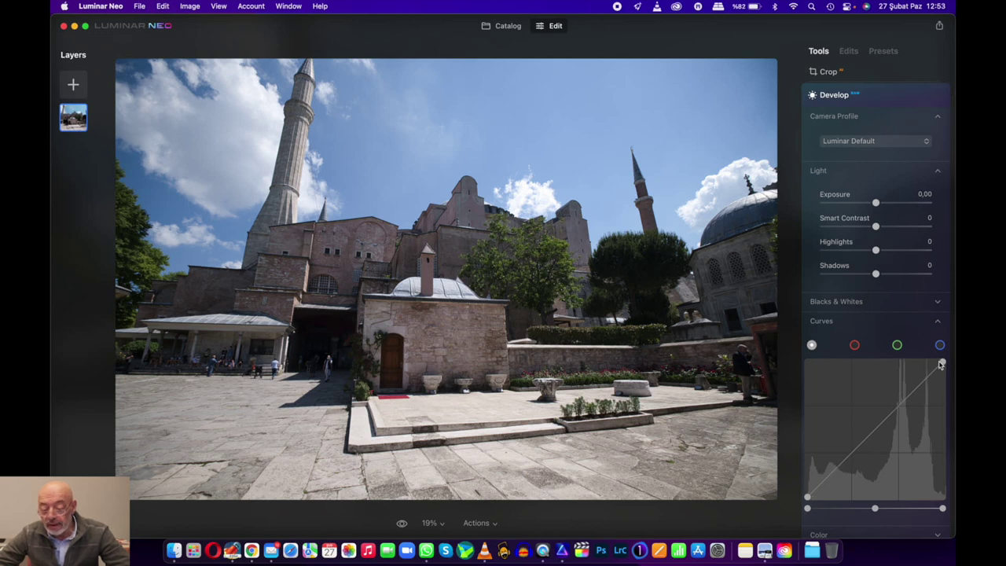
{"action": "left_click_drag", "start_coordinate": [942, 363], "coordinate": [938, 362]}
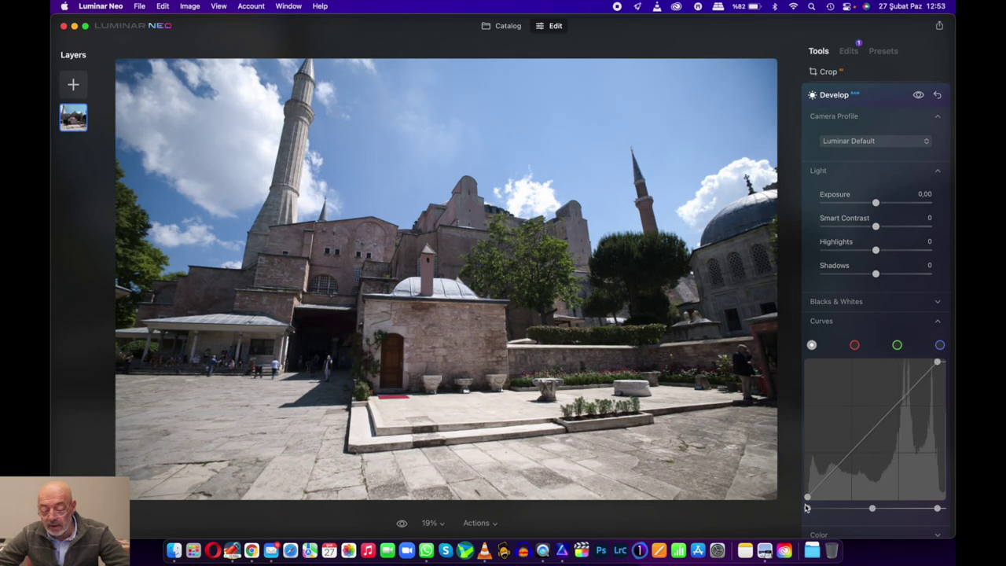
{"action": "left_click", "coordinate": [920, 380]}
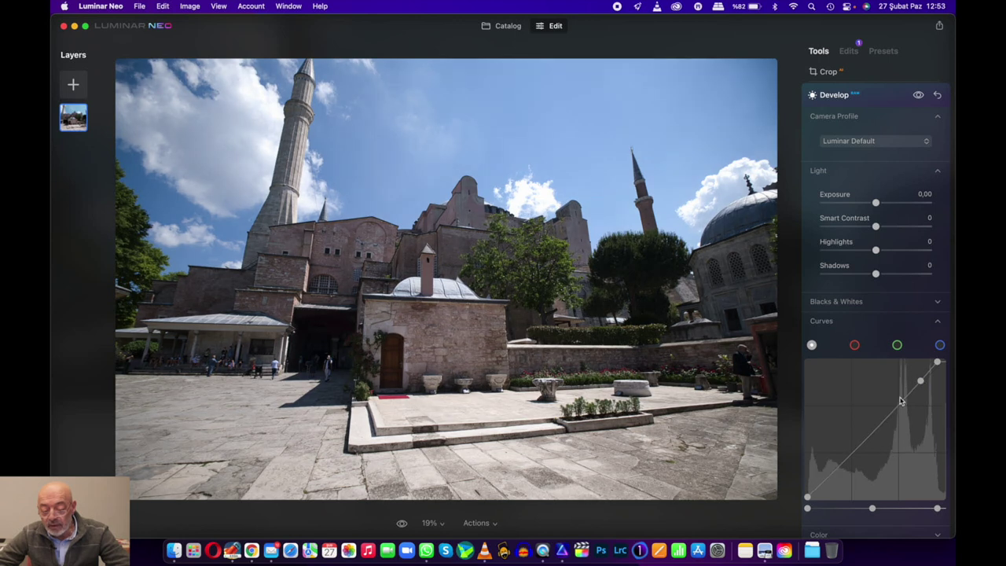
{"action": "left_click", "coordinate": [898, 404]}
{"action": "left_click", "coordinate": [872, 434]}
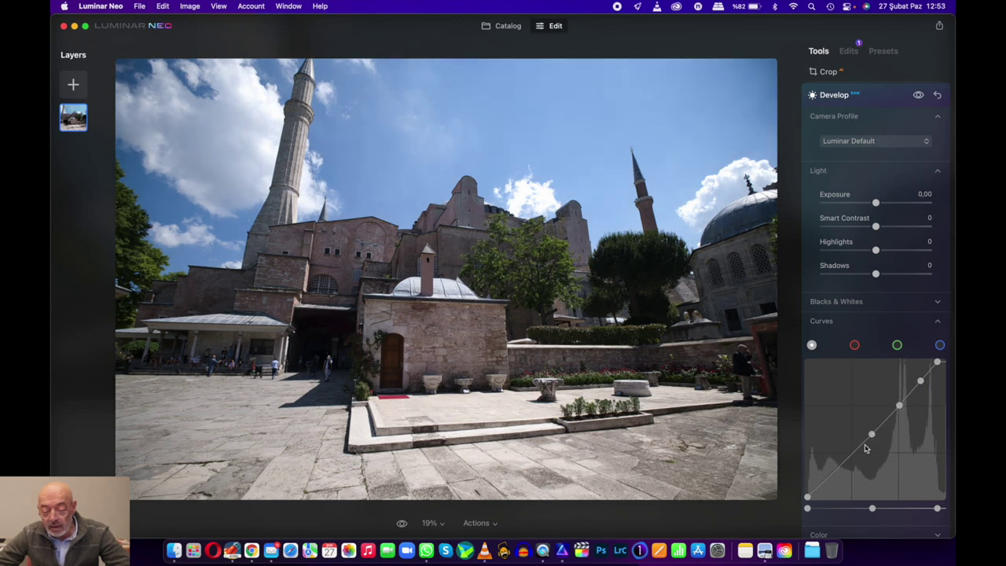
{"action": "left_click", "coordinate": [853, 454]}
{"action": "left_click", "coordinate": [833, 476]}
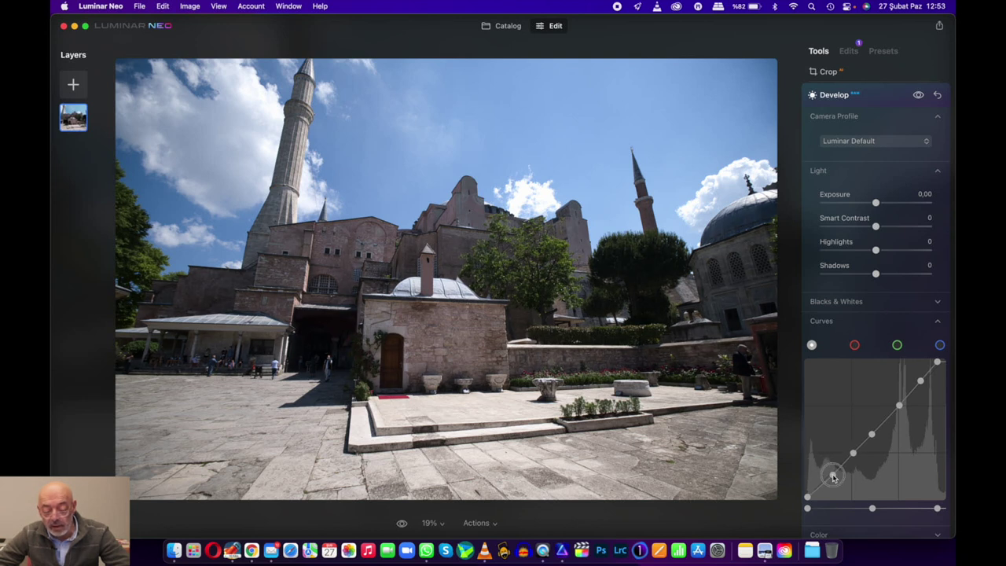
{"action": "left_click_drag", "start_coordinate": [921, 382], "coordinate": [915, 378]}
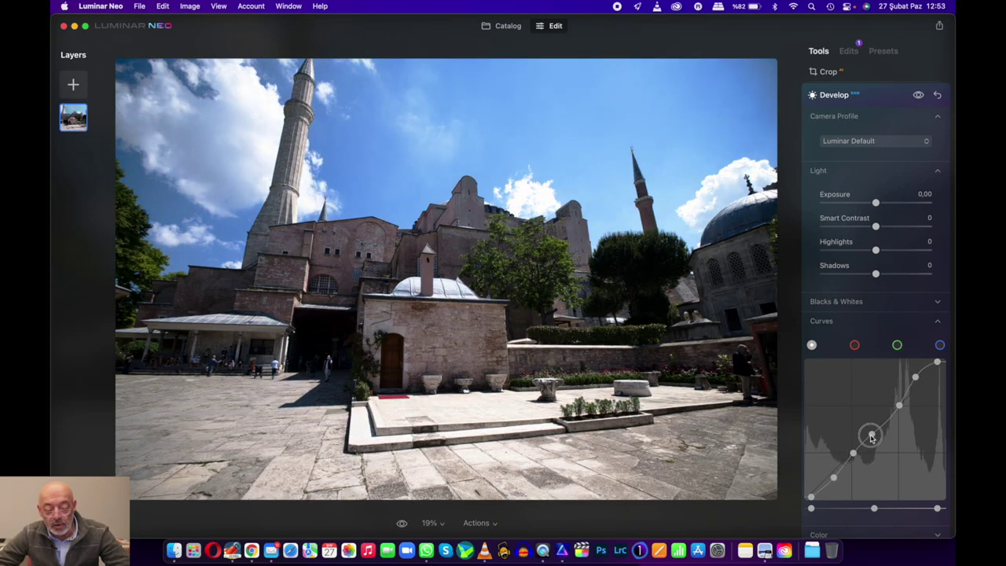
{"action": "left_click_drag", "start_coordinate": [871, 437], "coordinate": [867, 430]}
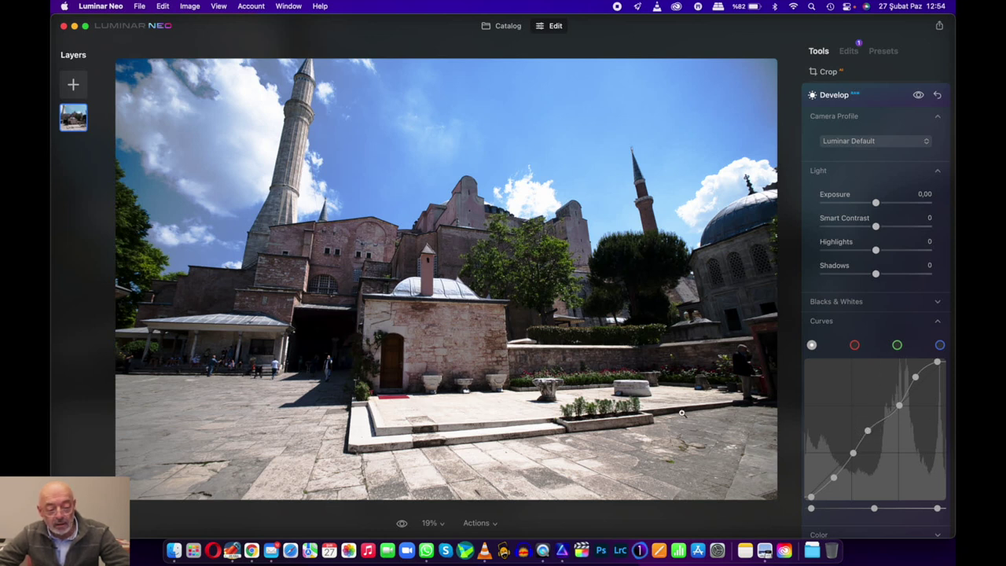
- Remove the added curve points and return the white and black points to straighten the curve
{"action": "left_click_drag", "start_coordinate": [936, 362], "coordinate": [942, 363]}
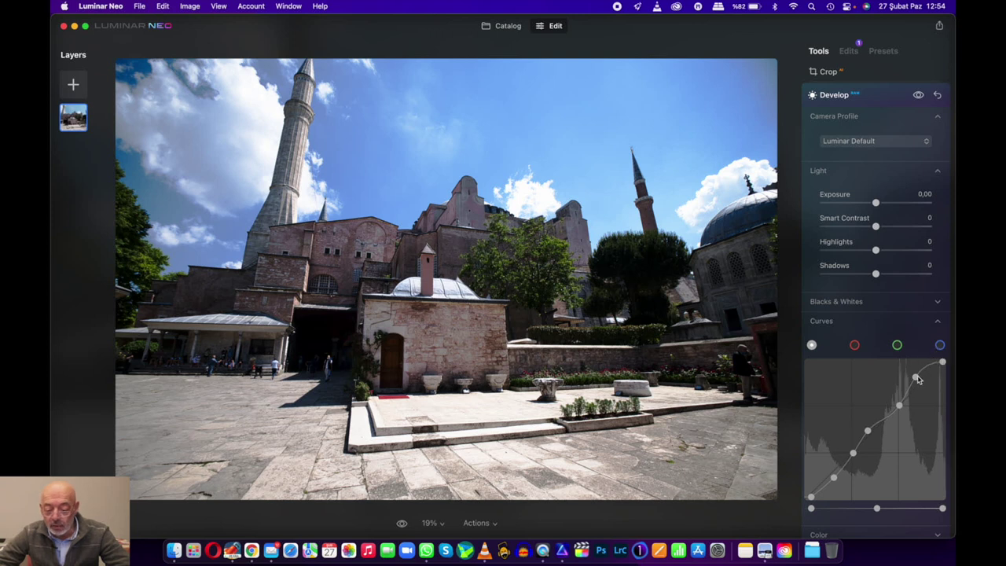
{"action": "double_click", "coordinate": [898, 406]}
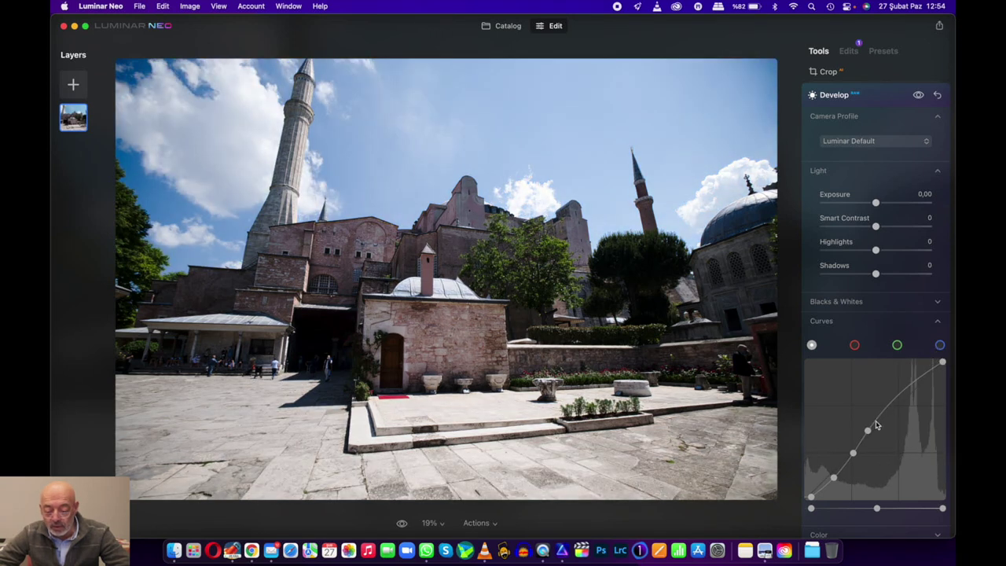
{"action": "double_click", "coordinate": [868, 430]}
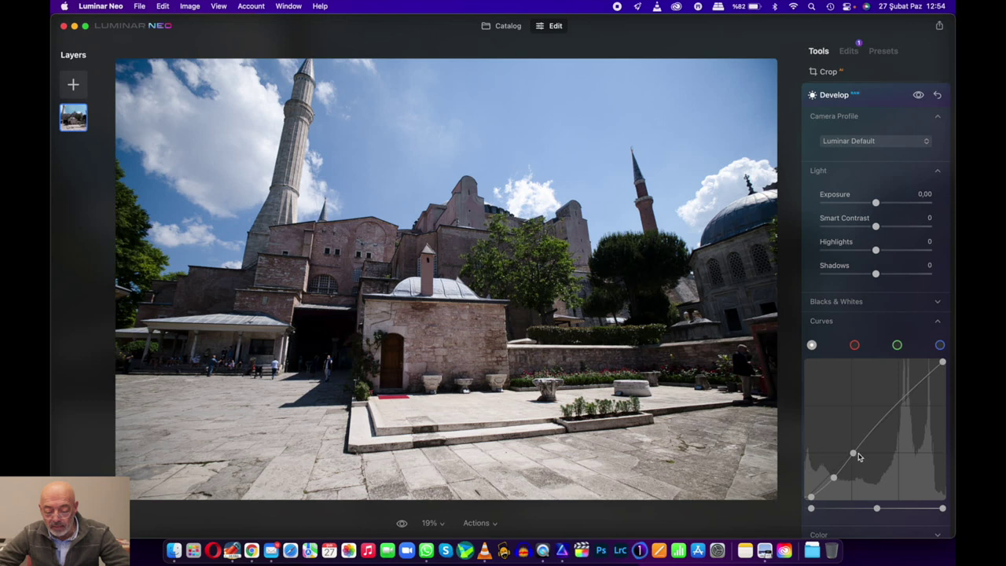
{"action": "double_click", "coordinate": [854, 454]}
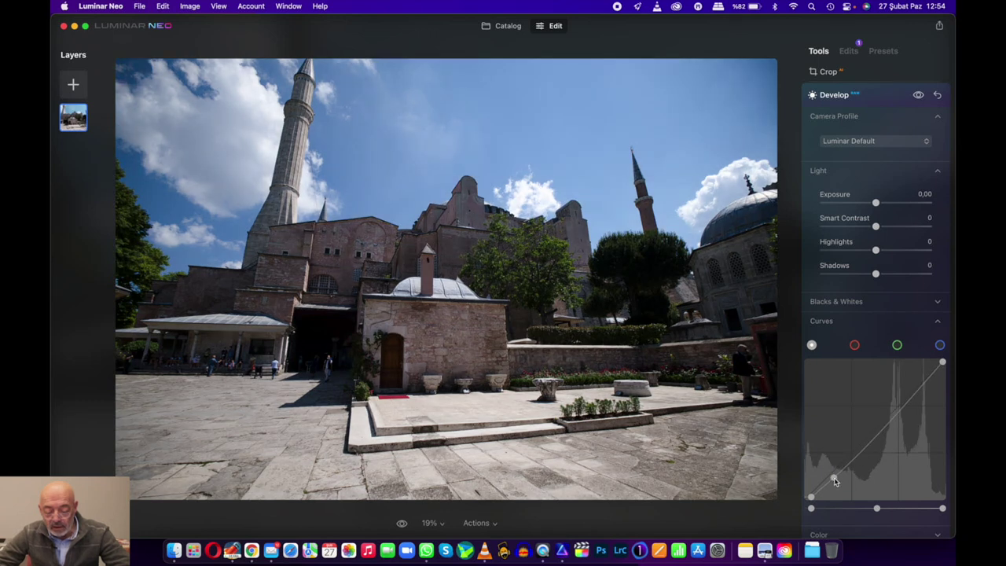
{"action": "double_click", "coordinate": [835, 479]}
{"action": "left_click_drag", "start_coordinate": [812, 498], "coordinate": [807, 497]}
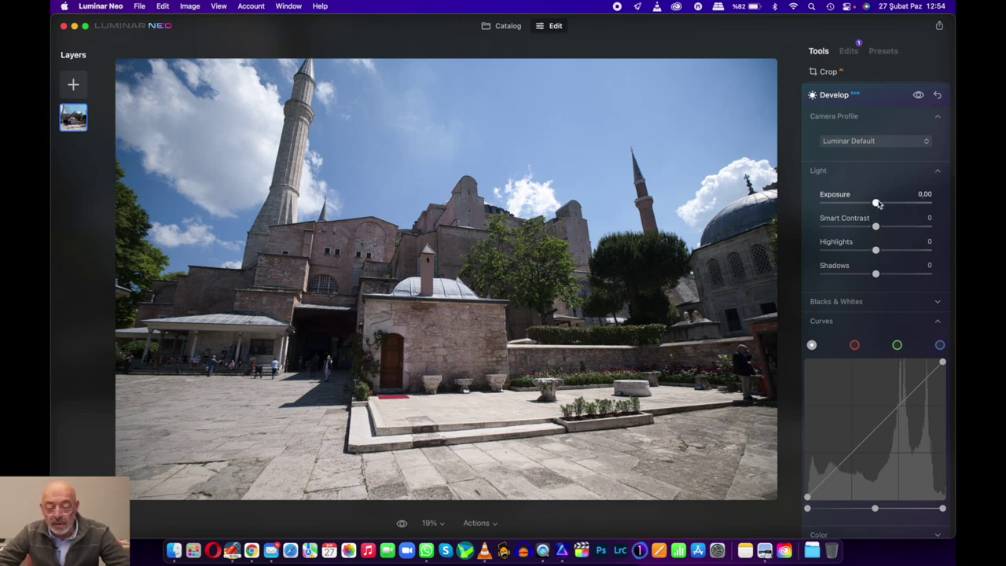
- Adjust Develop's Light settings: slightly higher Exposure, Smart Contrast 15, lifted Shadows, Whites 11
{"action": "left_click_drag", "start_coordinate": [877, 202], "coordinate": [885, 228]}
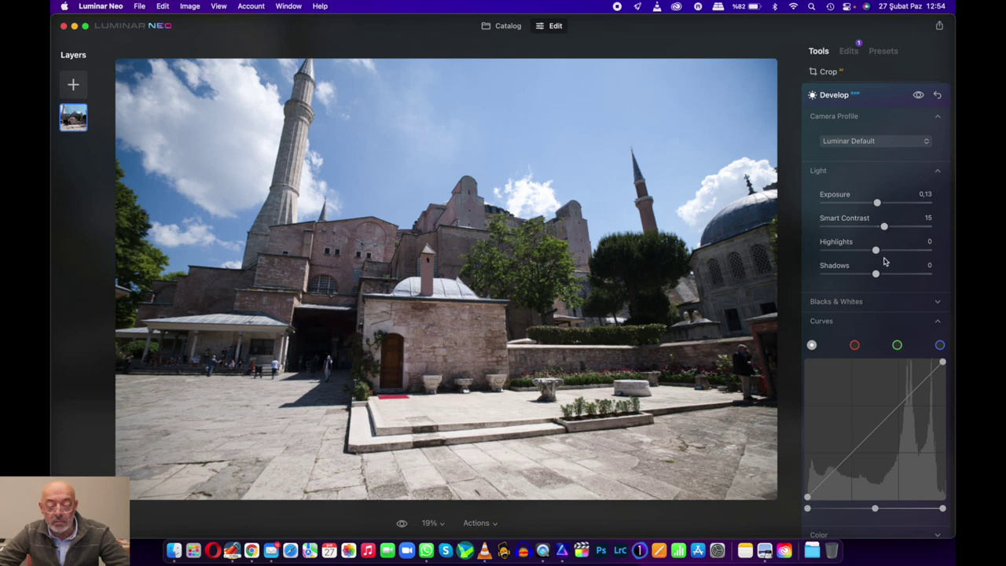
{"action": "left_click_drag", "start_coordinate": [876, 251], "coordinate": [851, 259]}
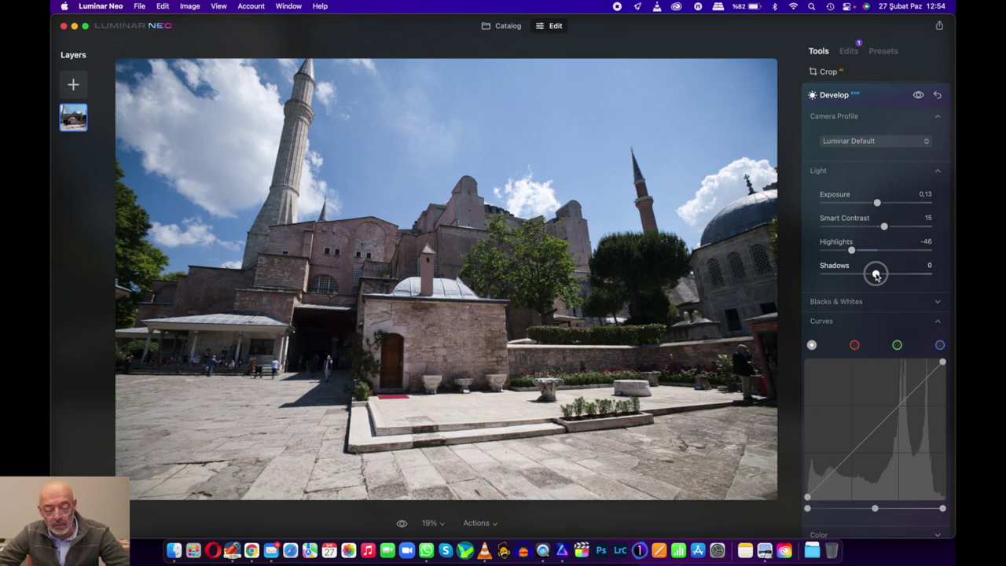
{"action": "left_click_drag", "start_coordinate": [877, 275], "coordinate": [889, 275]}
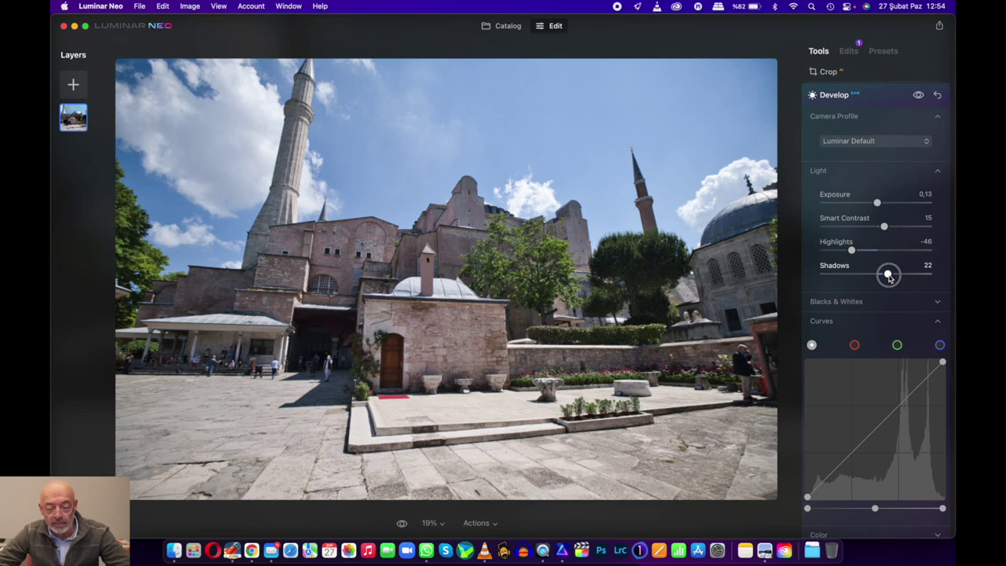
{"action": "left_click", "coordinate": [914, 305]}
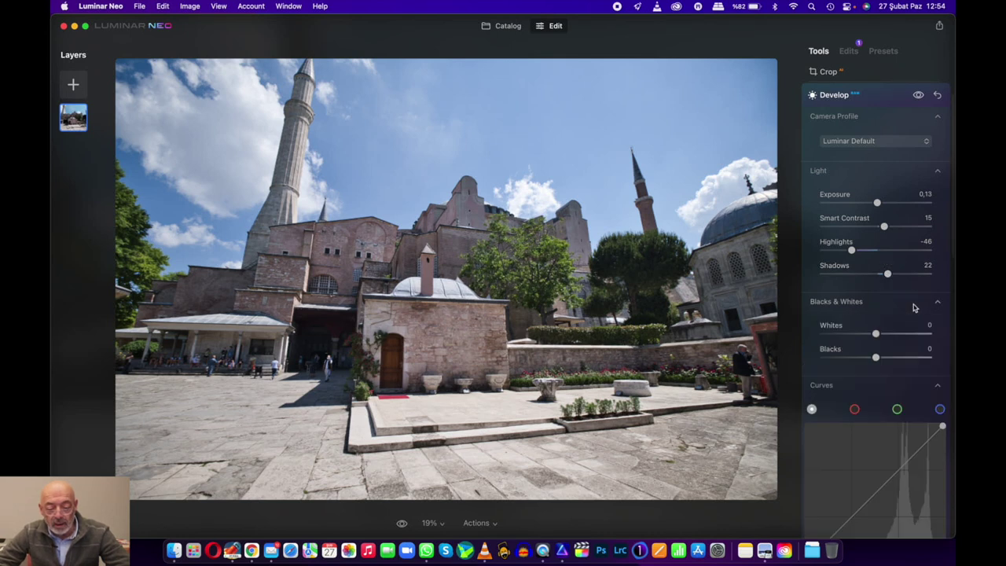
{"action": "scroll", "coordinate": [914, 306], "scroll_direction": "down", "scroll_amount": 2}
{"action": "scroll", "coordinate": [904, 283], "scroll_direction": "down", "scroll_amount": 2}
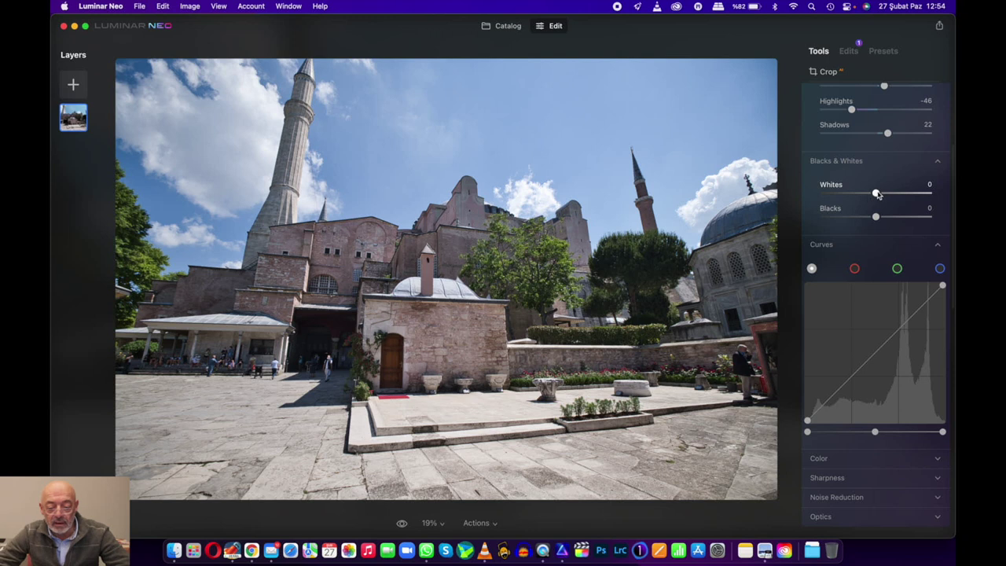
{"action": "left_click_drag", "start_coordinate": [877, 194], "coordinate": [870, 217]}
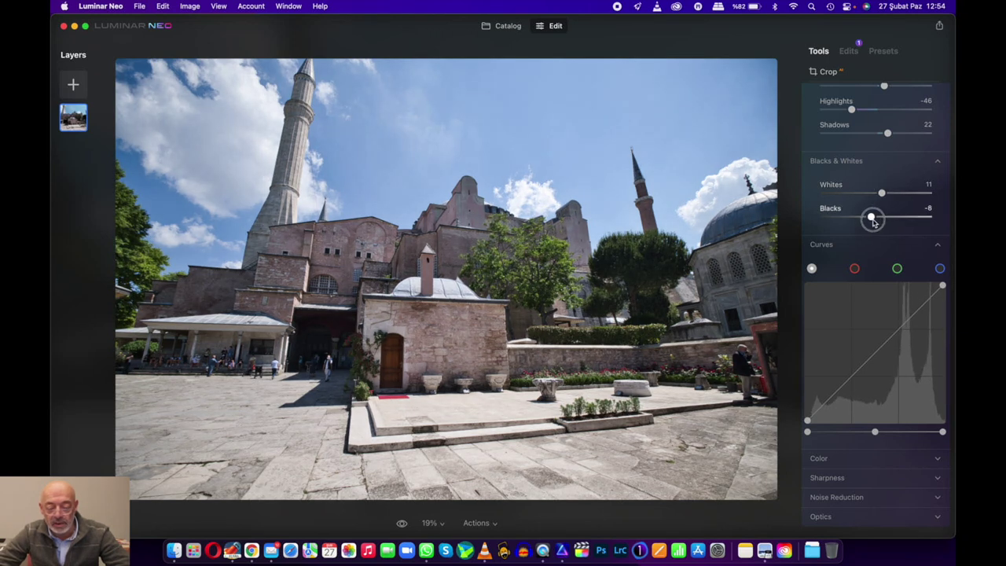
- Add two curve points and nudge the upper one up for a gentle S-curve
{"action": "left_click", "coordinate": [899, 335]}
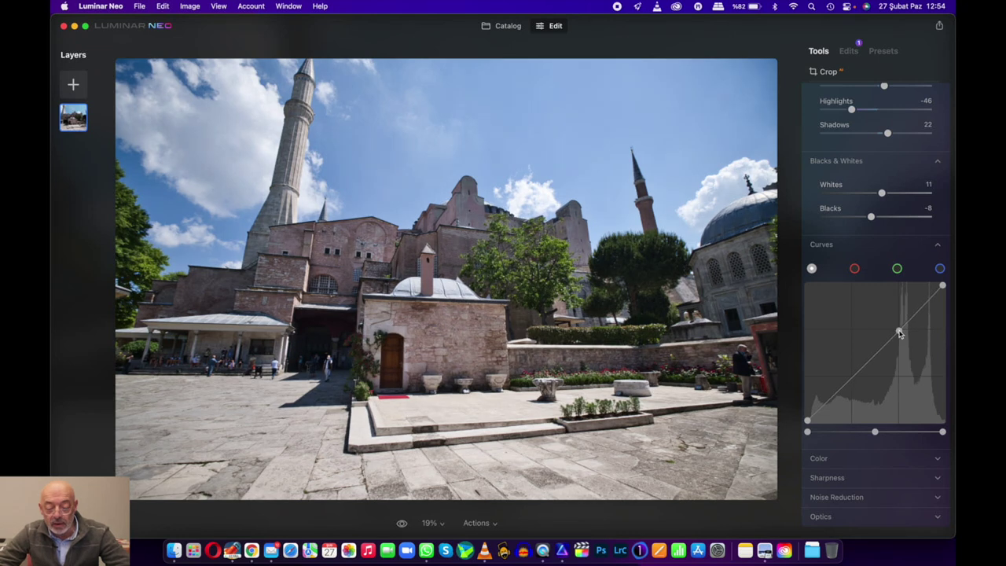
{"action": "left_click", "coordinate": [852, 380]}
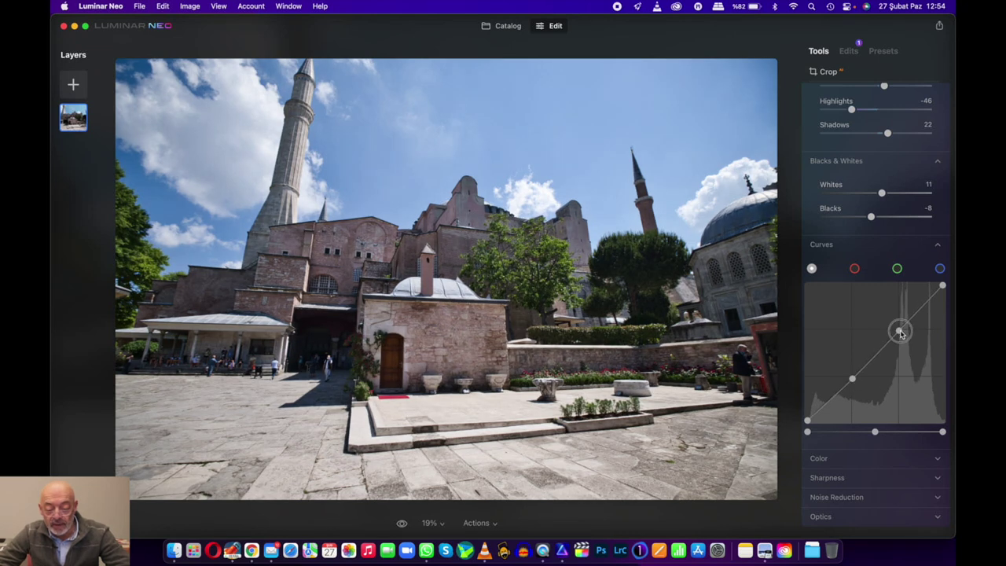
{"action": "left_click_drag", "start_coordinate": [899, 330], "coordinate": [897, 326]}
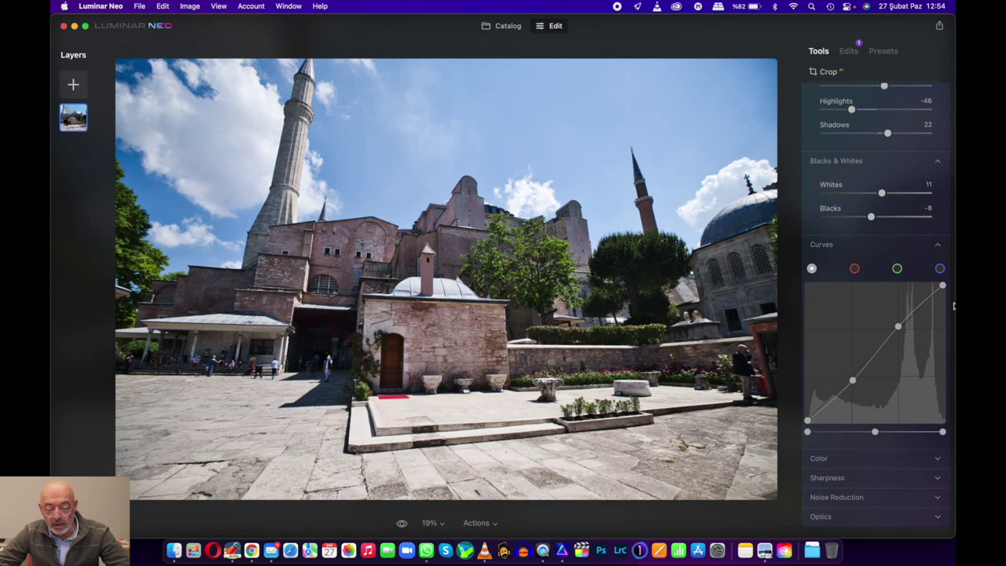
{"action": "scroll", "coordinate": [895, 353], "scroll_direction": "down", "scroll_amount": 5}
- Set a custom white balance with Temperature warmed to 5740
{"action": "left_click", "coordinate": [891, 299]}
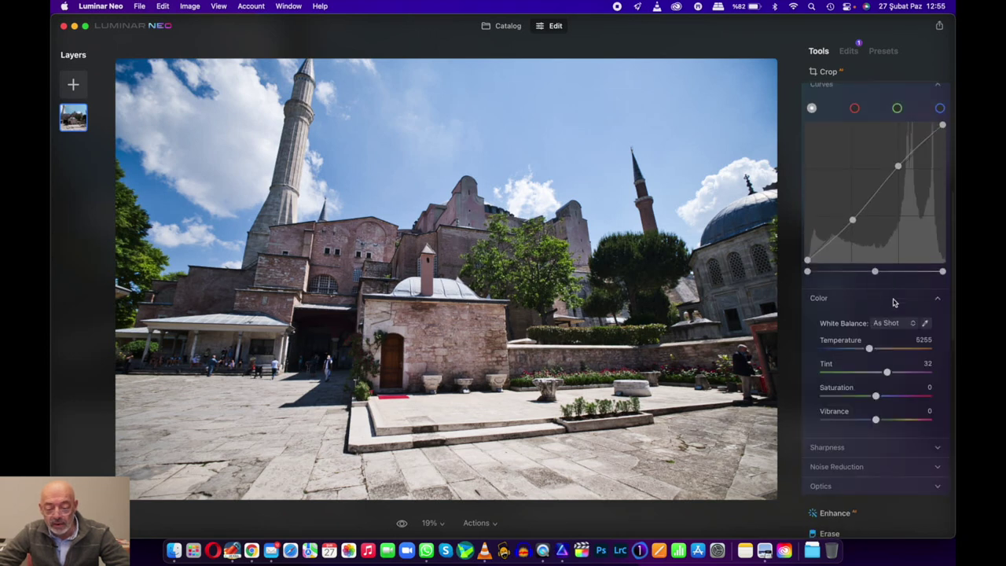
{"action": "scroll", "coordinate": [885, 342], "scroll_direction": "down", "scroll_amount": 3}
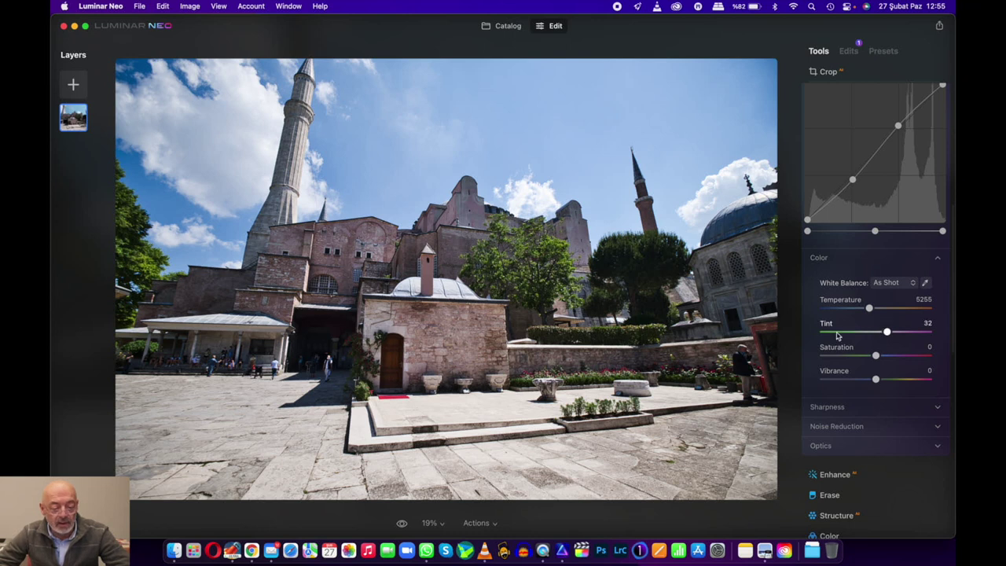
{"action": "left_click", "coordinate": [869, 309]}
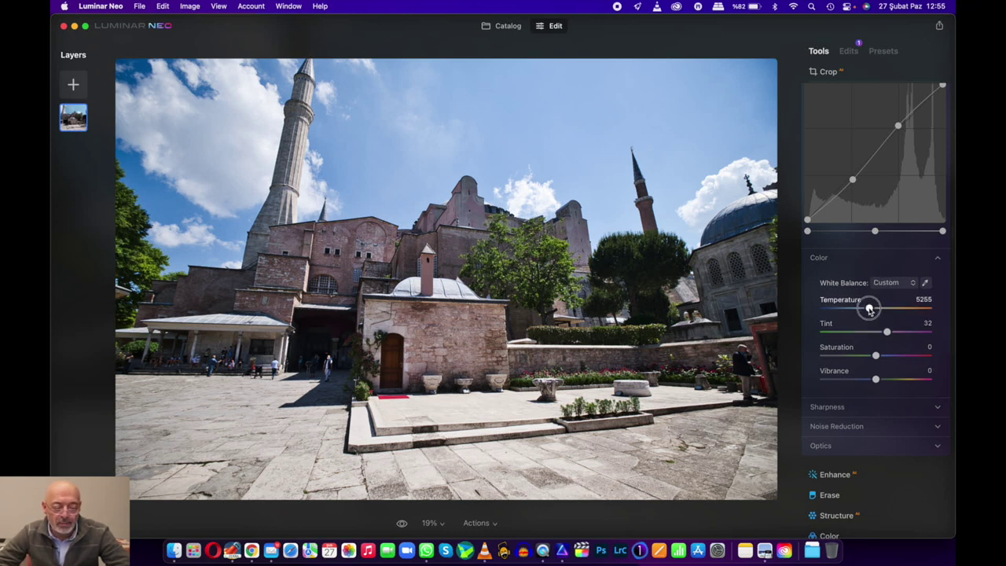
{"action": "left_click_drag", "start_coordinate": [869, 308], "coordinate": [870, 309]}
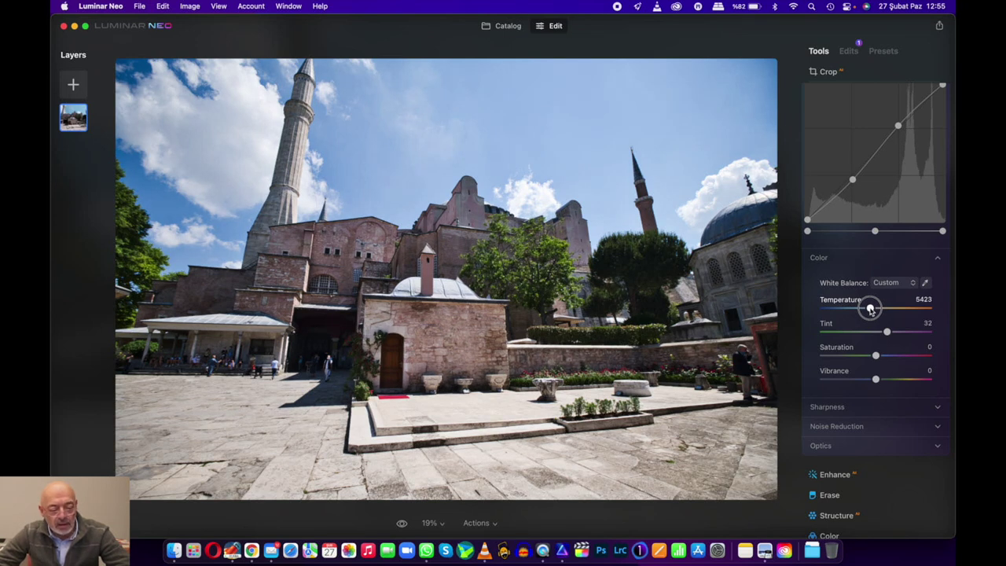
{"action": "left_click_drag", "start_coordinate": [870, 308], "coordinate": [872, 309]}
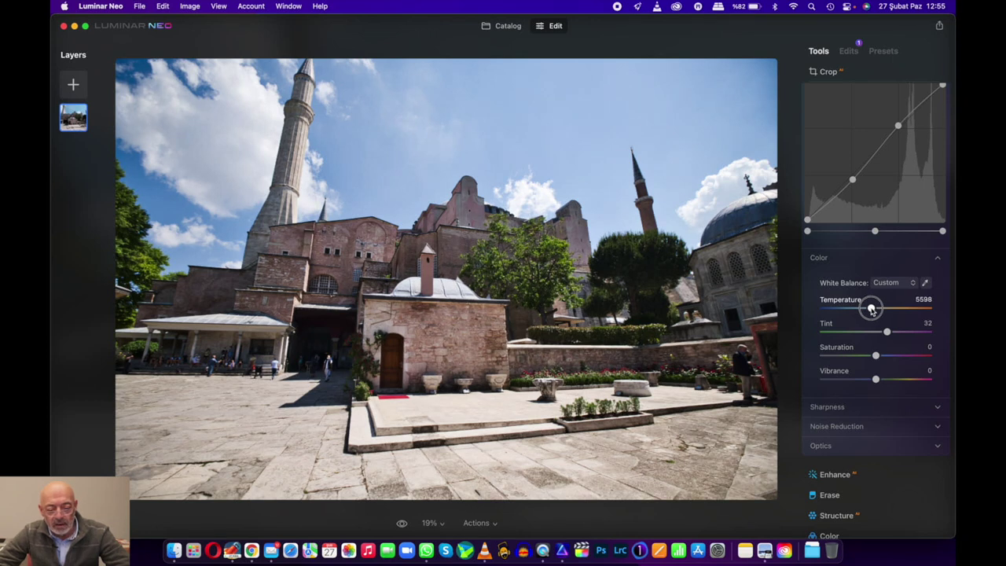
{"action": "left_click_drag", "start_coordinate": [871, 309], "coordinate": [872, 311]}
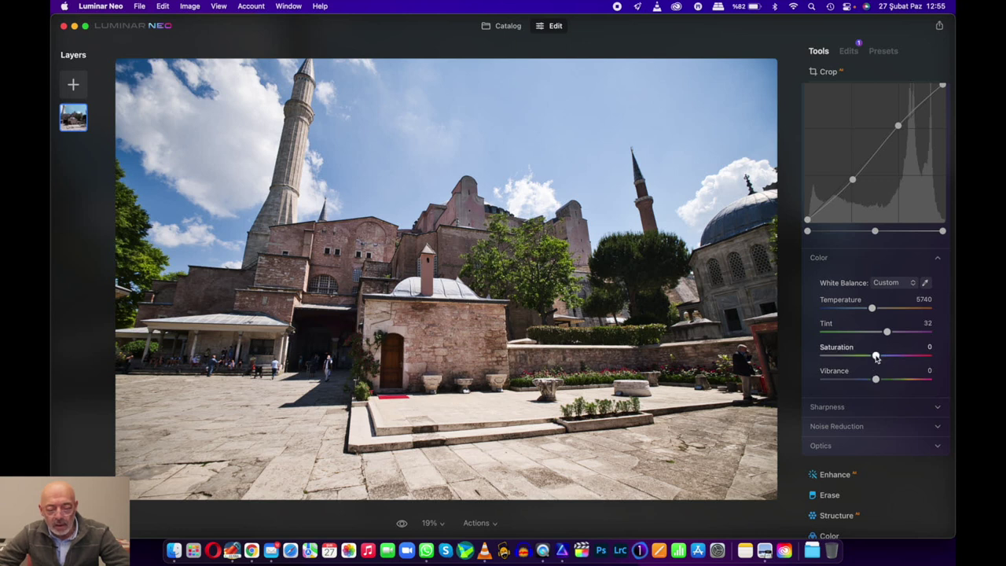
- Raise Vibrance to 26 and check the dome at 100% zoom
{"action": "left_click_drag", "start_coordinate": [877, 382], "coordinate": [890, 382]}
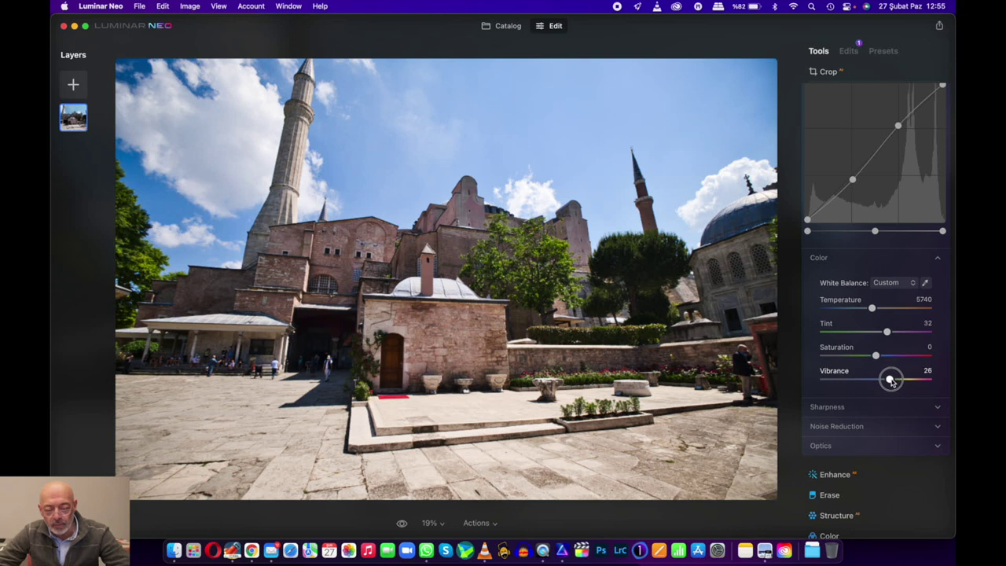
{"action": "left_click_drag", "start_coordinate": [890, 382], "coordinate": [892, 383]}
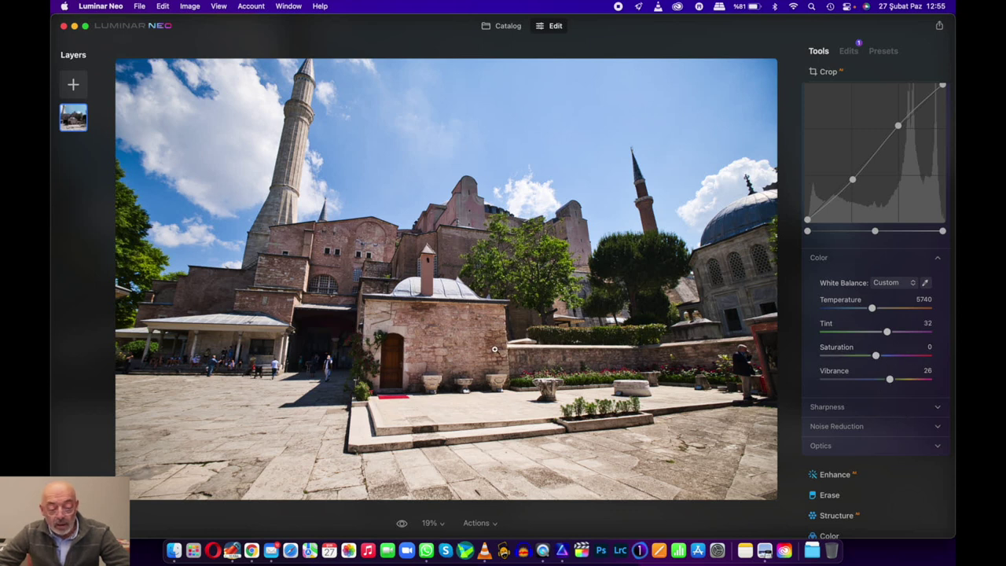
{"action": "double_click", "coordinate": [420, 293]}
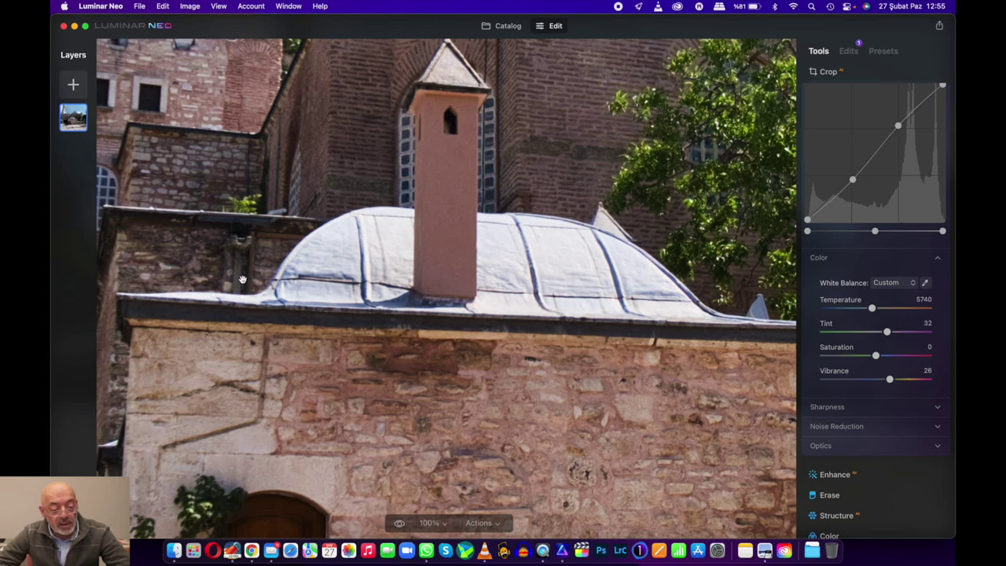
{"action": "double_click", "coordinate": [454, 303]}
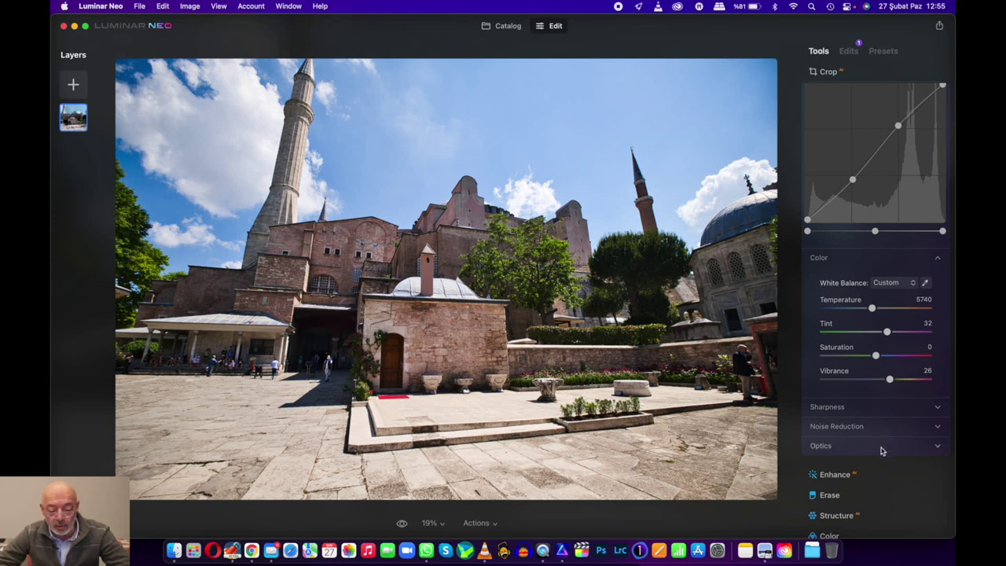
- Enable Auto Distortion Corrections, Auto Fix Chromatic Aberrations and Auto Defringe in Develop's Optics
{"action": "left_click", "coordinate": [883, 445]}
{"action": "scroll", "coordinate": [900, 412], "scroll_direction": "down", "scroll_amount": 3}
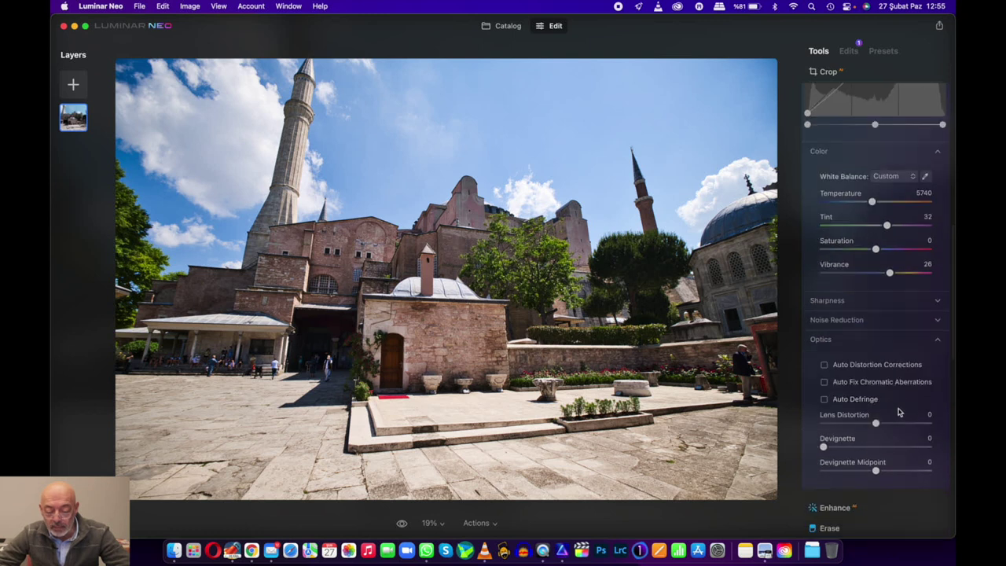
{"action": "left_click", "coordinate": [825, 365]}
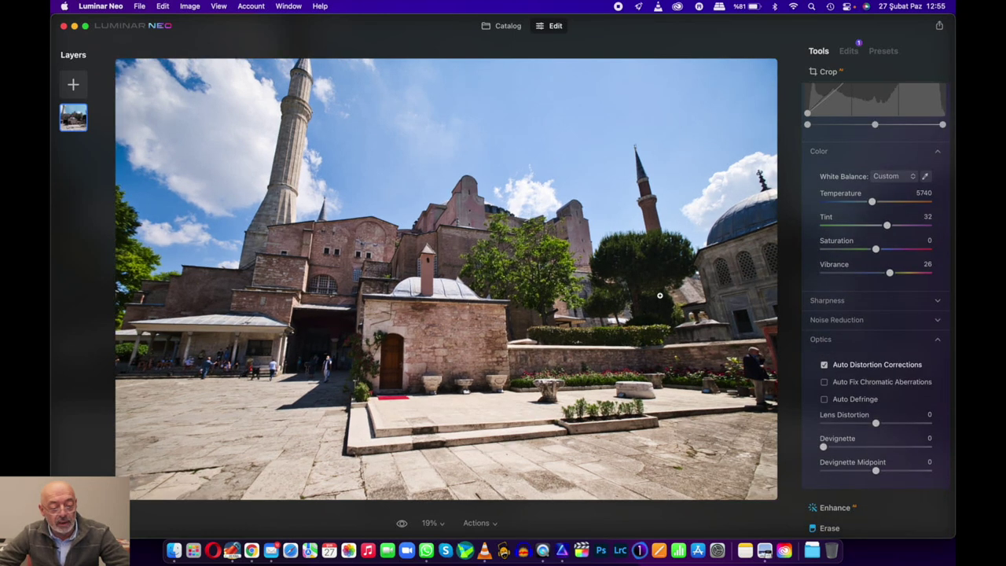
{"action": "left_click", "coordinate": [823, 383]}
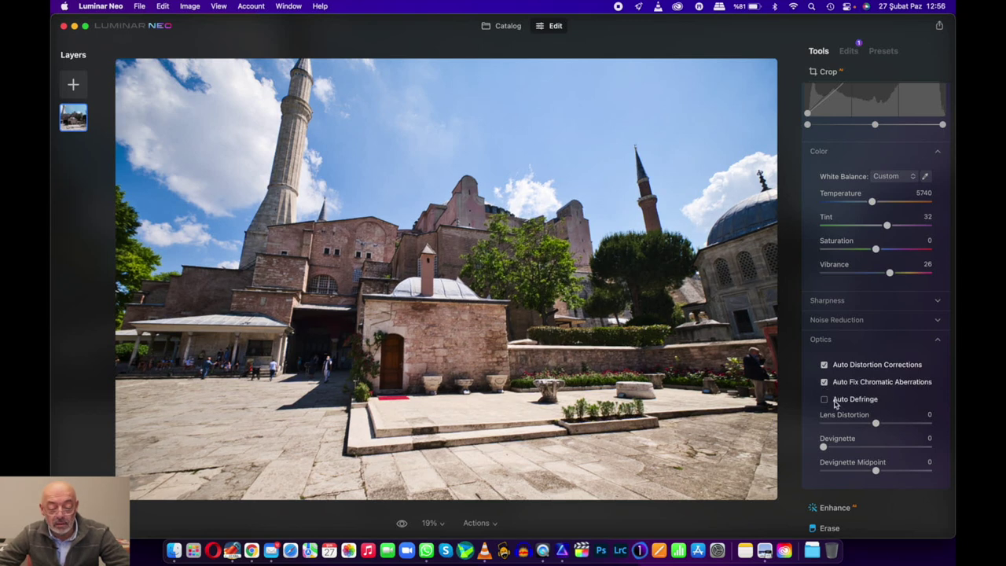
{"action": "left_click", "coordinate": [824, 401]}
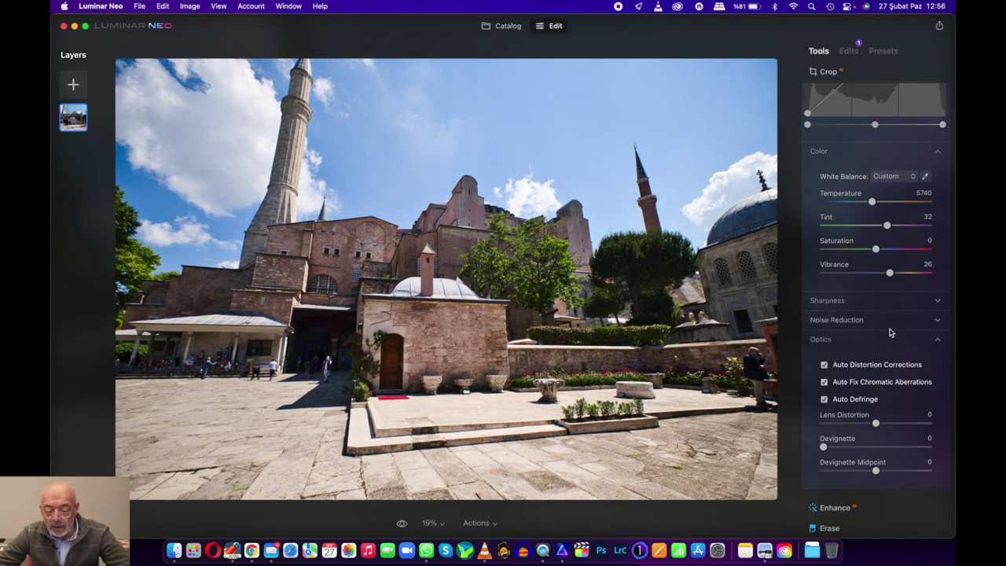
{"action": "scroll", "coordinate": [889, 338], "scroll_direction": "up", "scroll_amount": 5}
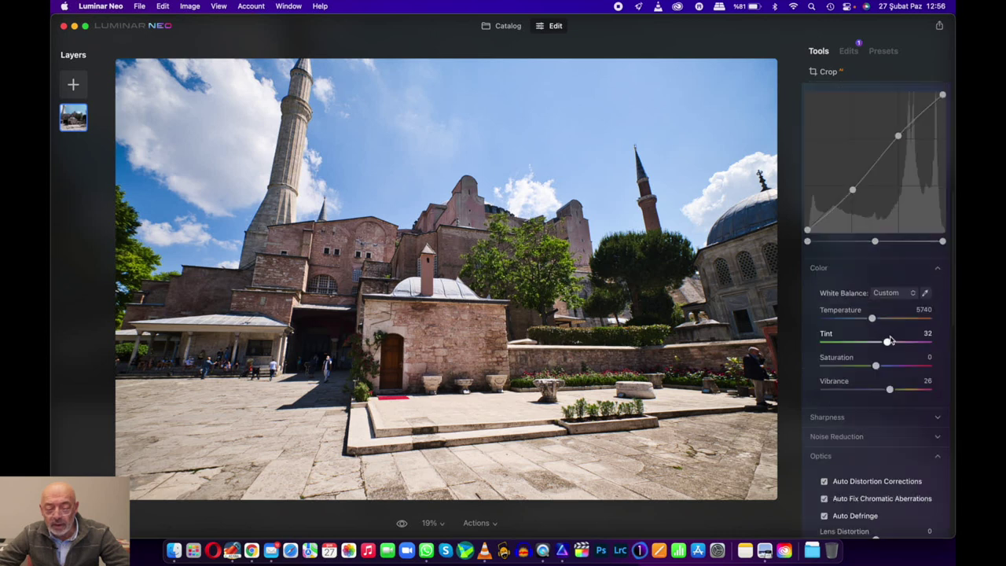
{"action": "scroll", "coordinate": [884, 236], "scroll_direction": "up", "scroll_amount": 5}
{"action": "scroll", "coordinate": [880, 157], "scroll_direction": "up", "scroll_amount": 5}
- Collapse Develop and review the Edits list before returning to the Tools list
{"action": "left_click", "coordinate": [878, 127]}
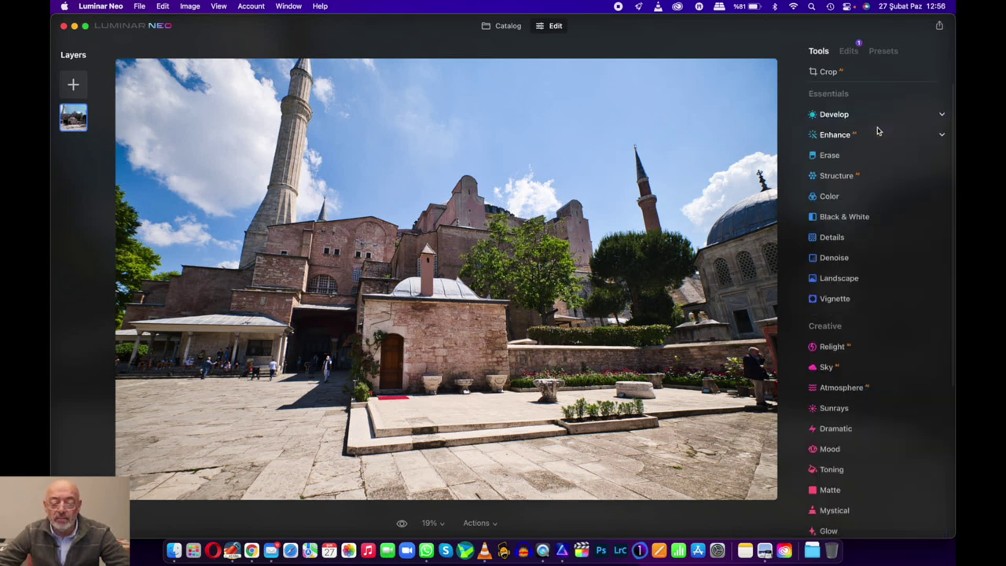
{"action": "left_click", "coordinate": [860, 117]}
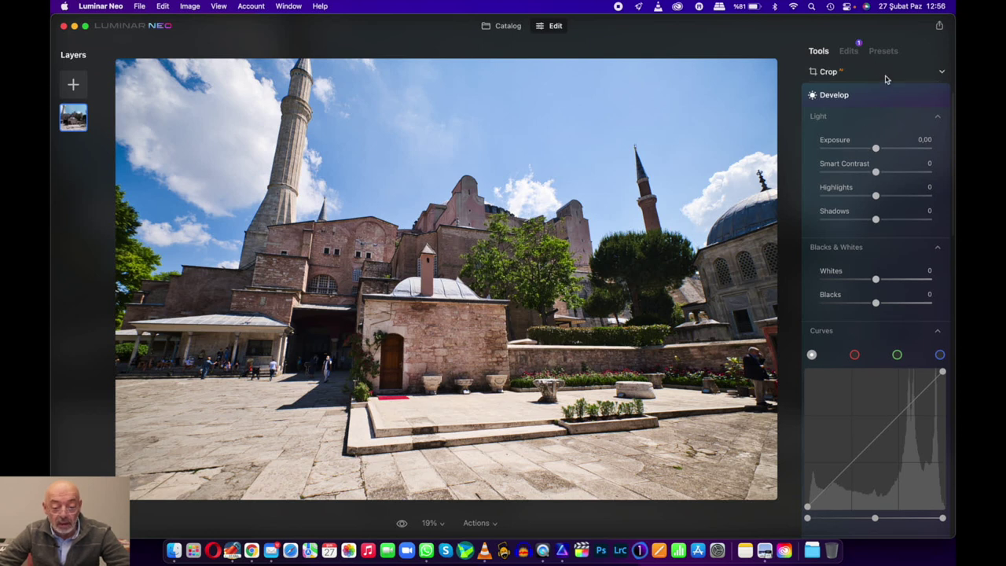
{"action": "left_click", "coordinate": [873, 101]}
{"action": "left_click", "coordinate": [854, 53]}
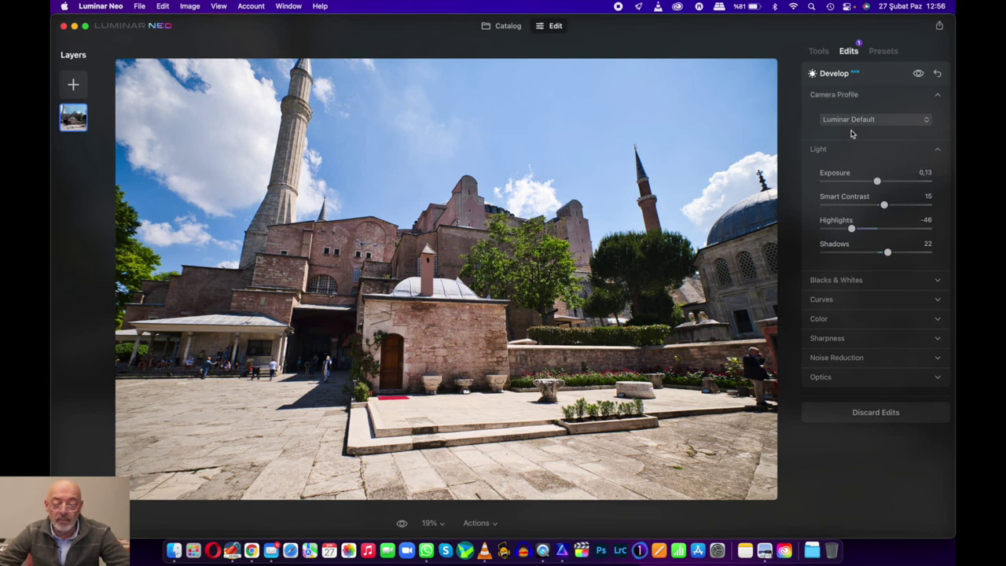
{"action": "left_click", "coordinate": [816, 52]}
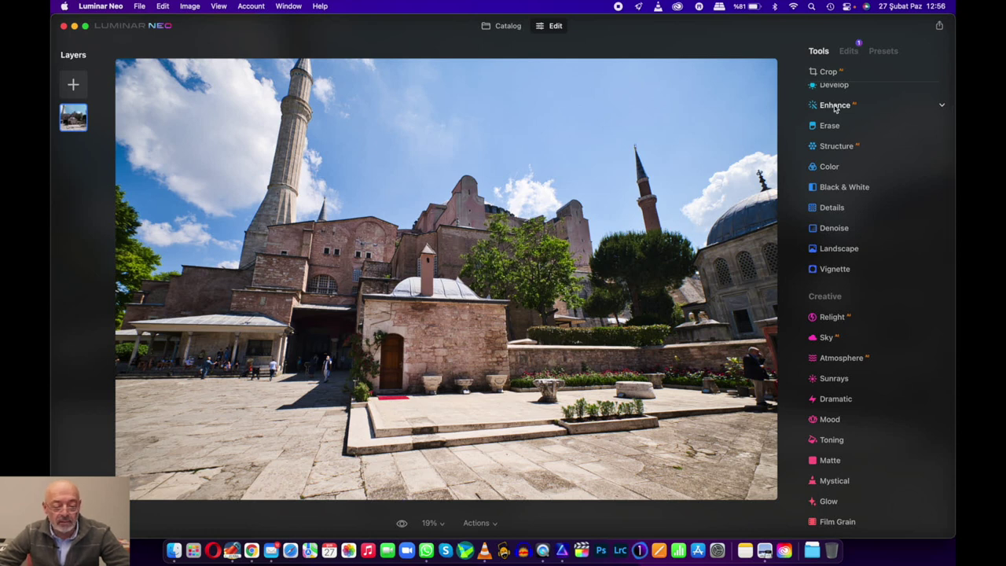
- Set Enhance Accent to 100 after comparing at half strength, and Sky Enhancer to 13
{"action": "left_click", "coordinate": [836, 108]}
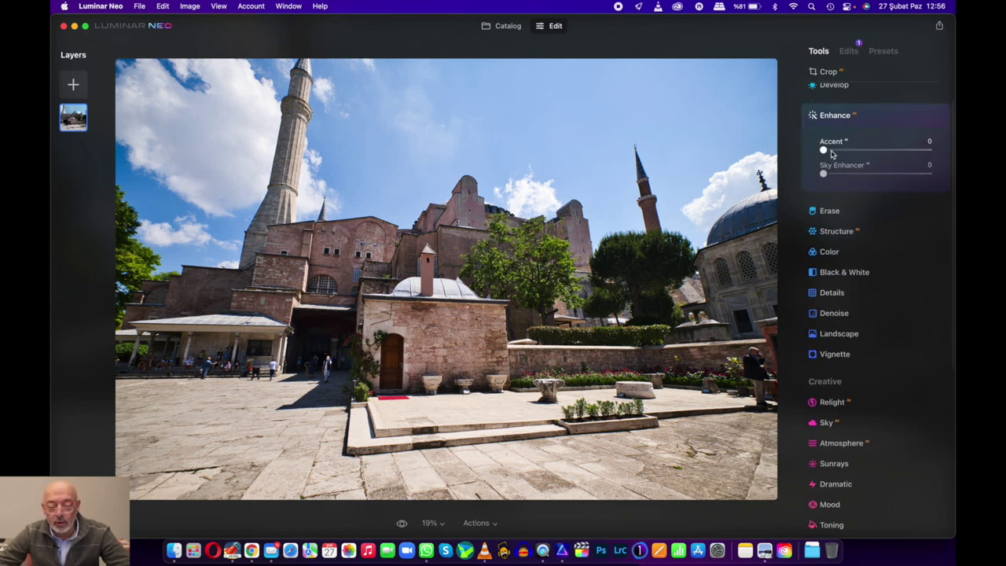
{"action": "left_click_drag", "start_coordinate": [824, 150], "coordinate": [939, 149]}
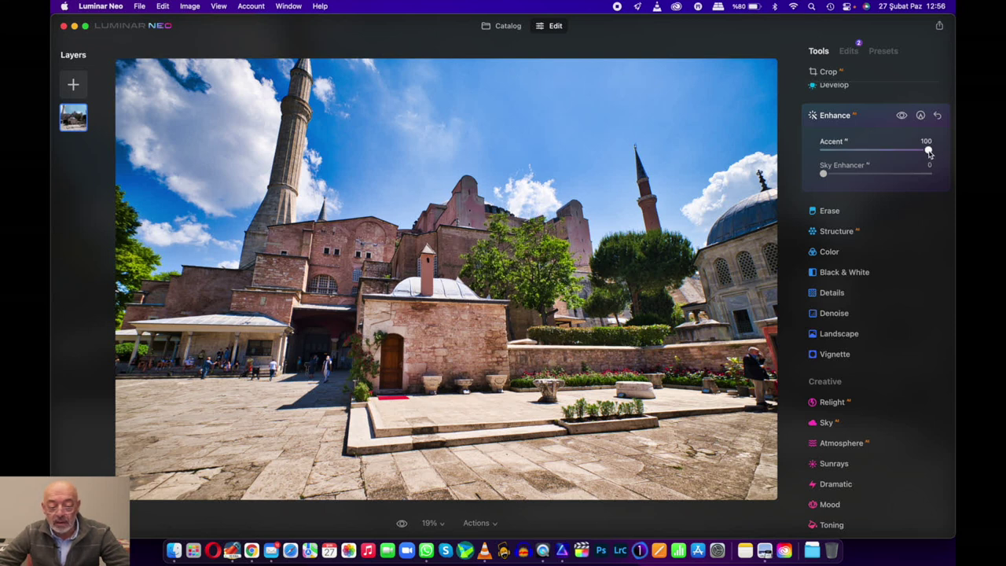
{"action": "left_click_drag", "start_coordinate": [928, 153], "coordinate": [874, 153]}
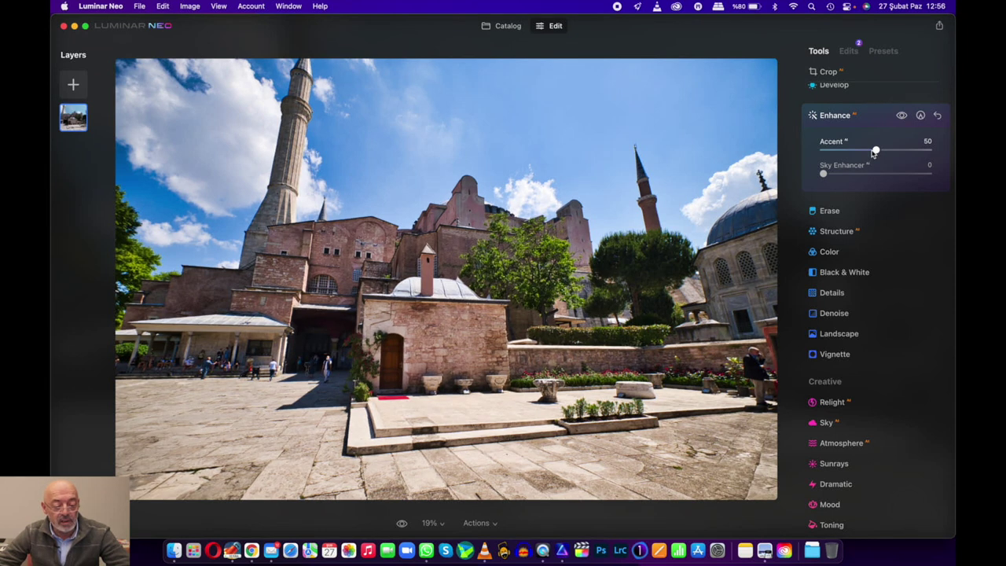
{"action": "left_click_drag", "start_coordinate": [876, 150], "coordinate": [952, 148]}
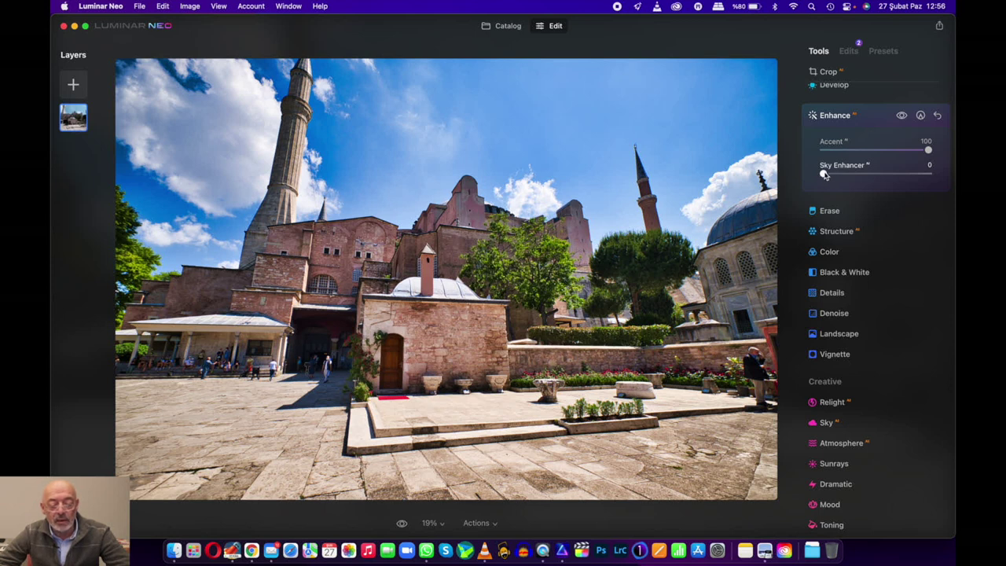
{"action": "mouse_move", "coordinate": [823, 174]}
{"action": "left_mouse_down"}
{"action": "mouse_move", "coordinate": [895, 180]}
{"action": "mouse_move", "coordinate": [837, 176]}
{"action": "left_mouse_up"}
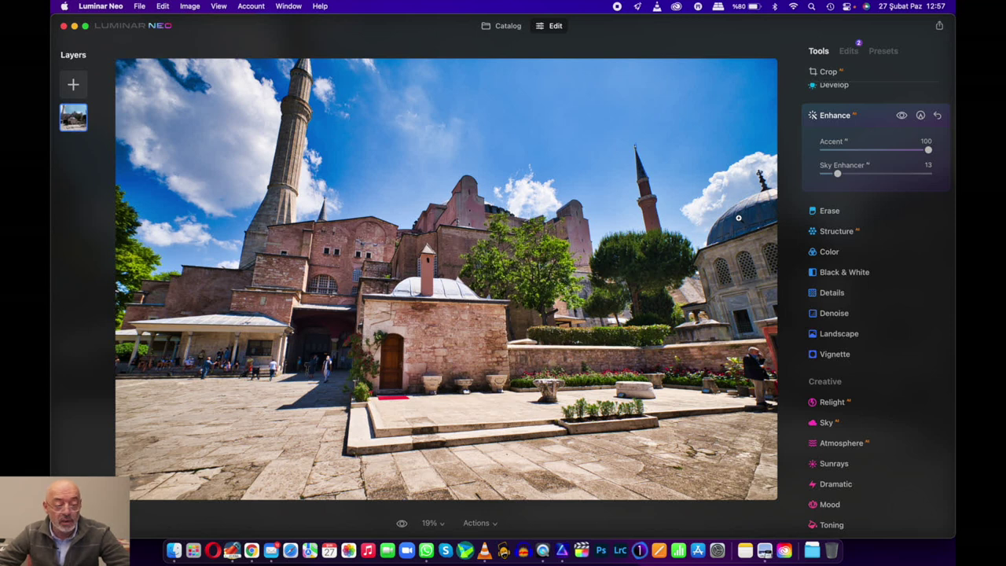
{"action": "mouse_move", "coordinate": [830, 252]}
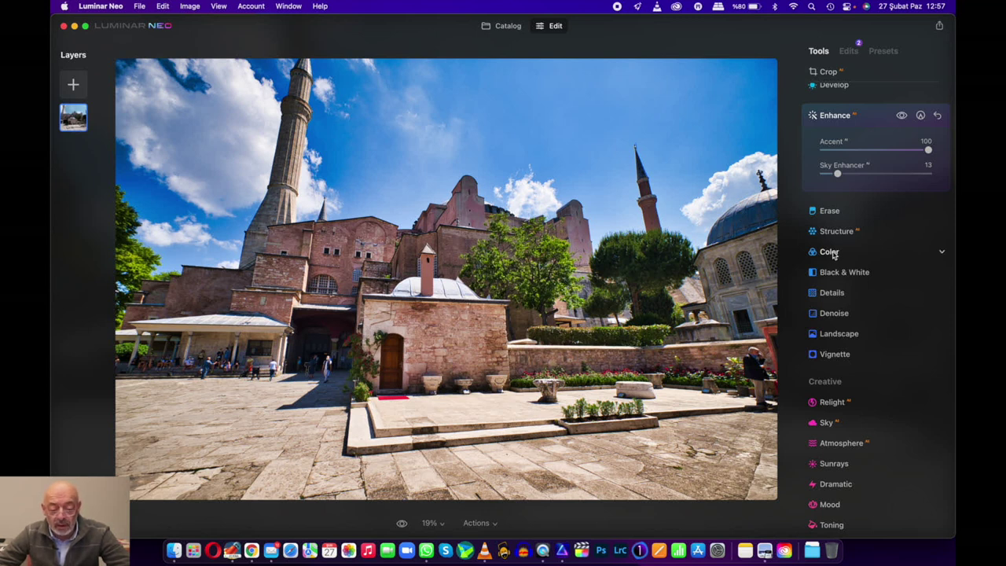
- Lower Blue saturation to -25 in the Color tool's HSL Saturation mode
{"action": "left_click", "coordinate": [829, 251]}
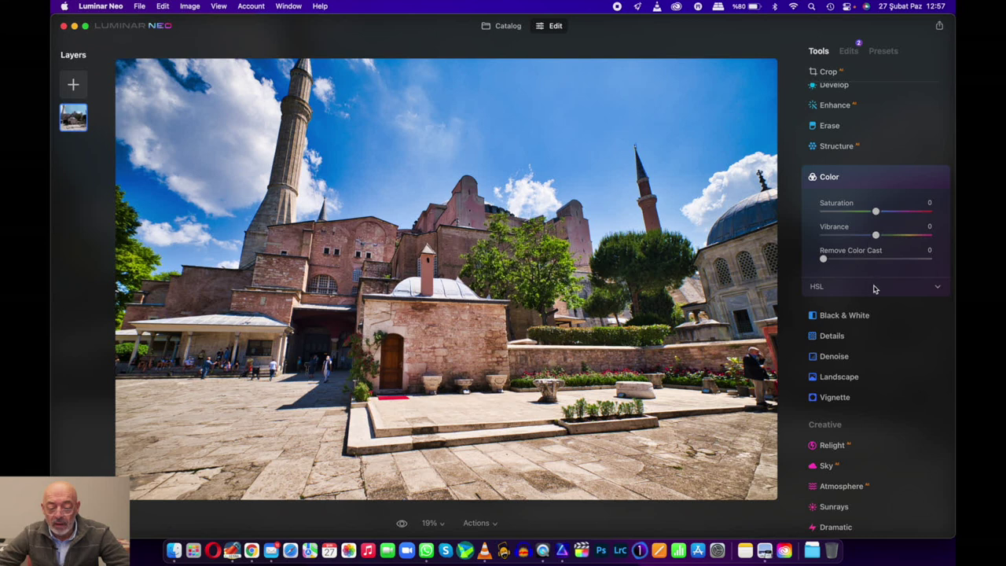
{"action": "left_click", "coordinate": [935, 288]}
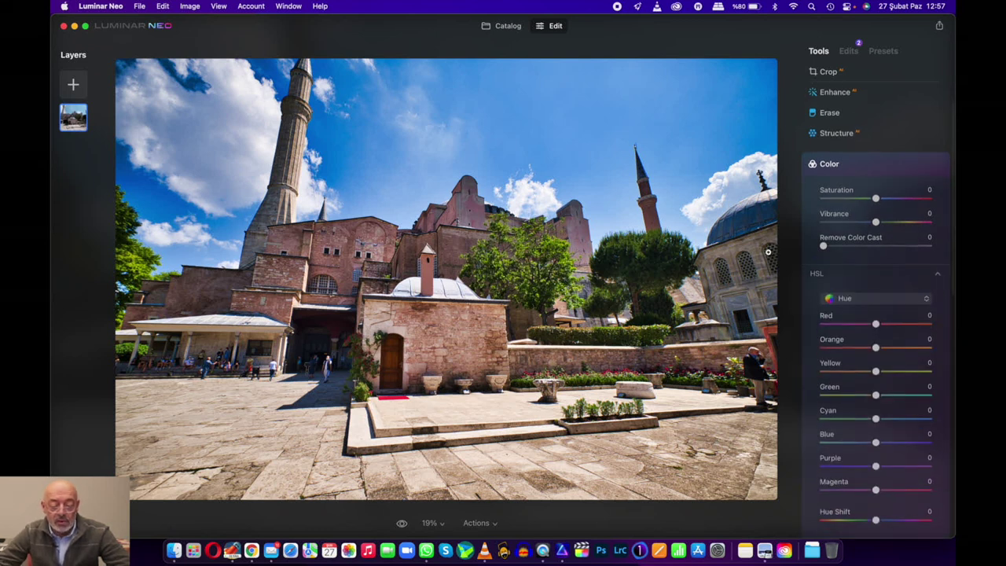
{"action": "left_click", "coordinate": [882, 299]}
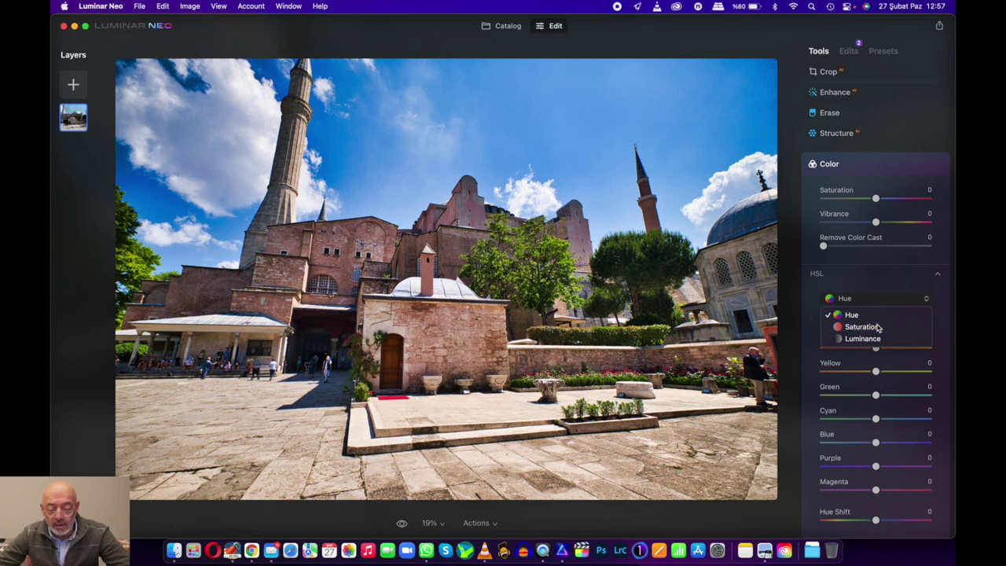
{"action": "left_click", "coordinate": [878, 327]}
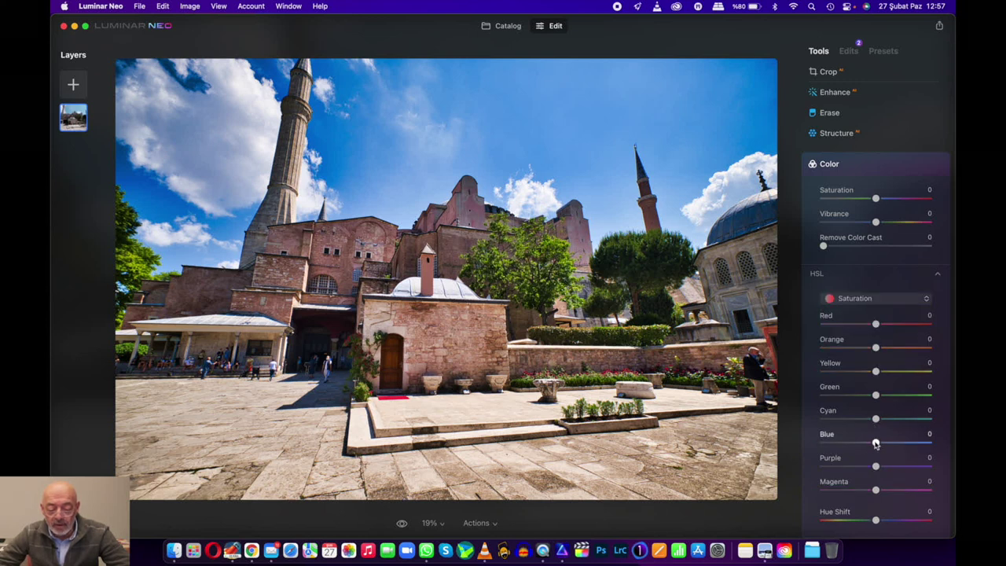
{"action": "left_click_drag", "start_coordinate": [875, 443], "coordinate": [863, 443]}
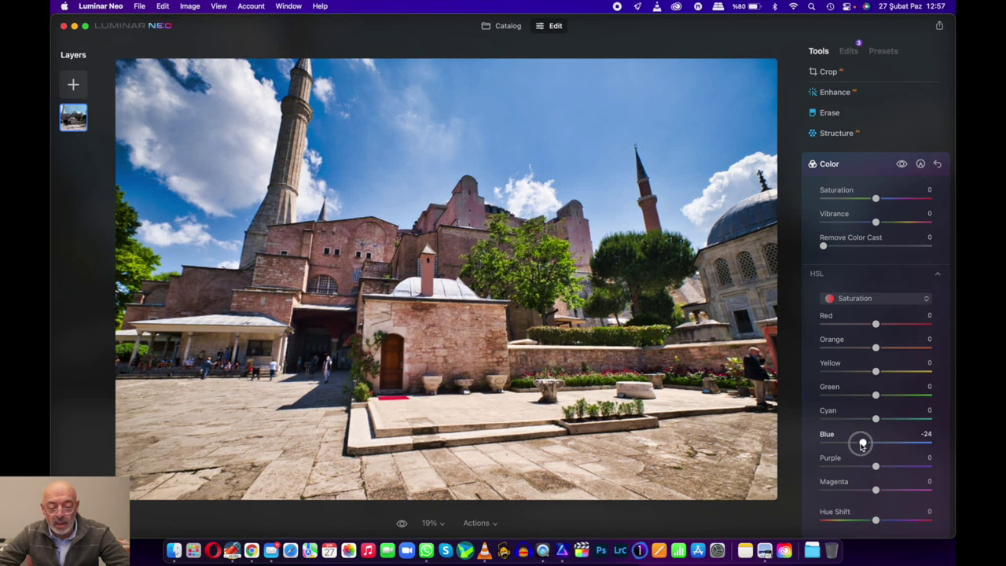
{"action": "left_click_drag", "start_coordinate": [862, 444], "coordinate": [861, 444]}
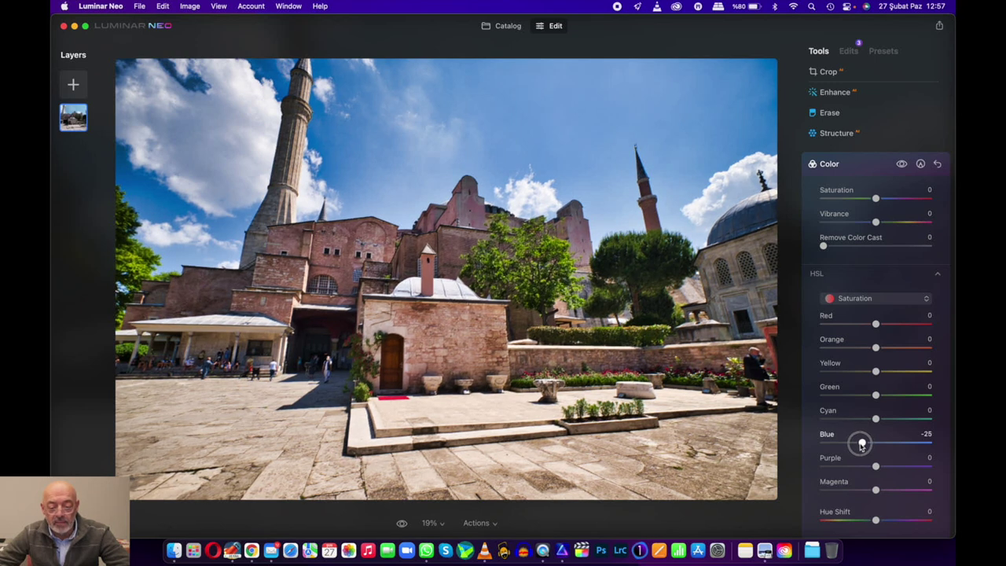
- Paint a Color mask over the right-hand dome with brush size 74
{"action": "left_click", "coordinate": [921, 164]}
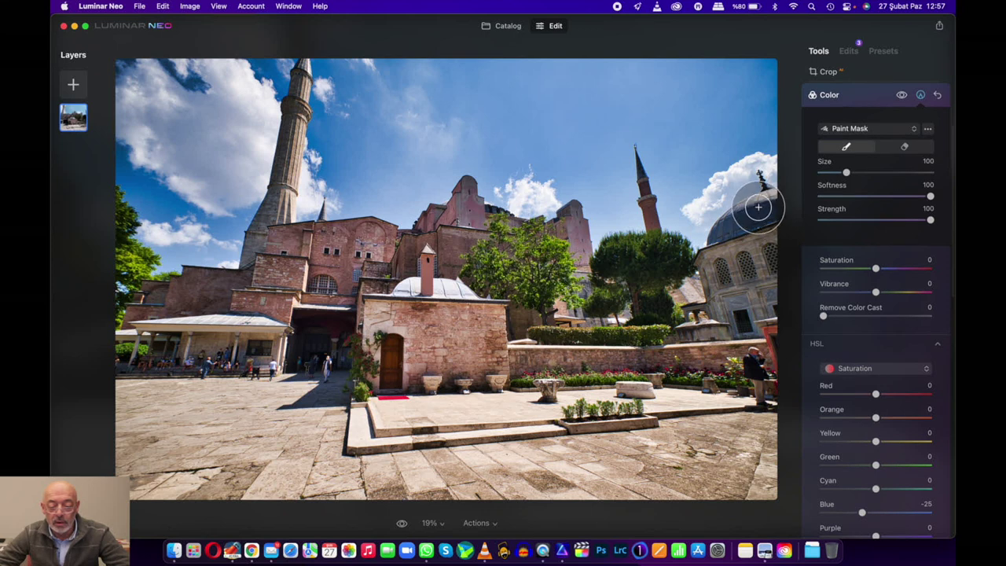
{"action": "left_click_drag", "start_coordinate": [846, 172], "coordinate": [838, 172]}
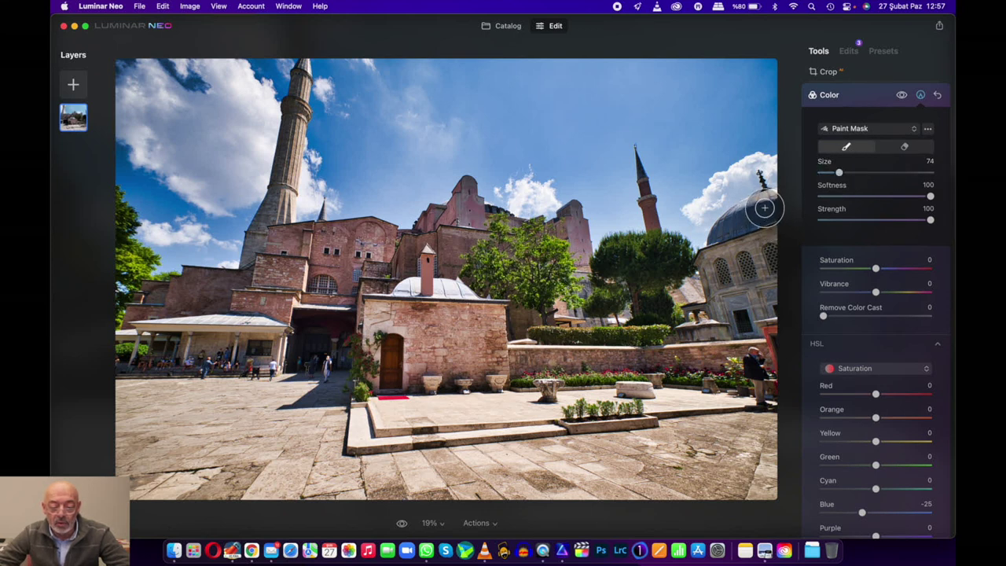
{"action": "left_click_drag", "start_coordinate": [763, 206], "coordinate": [719, 240]}
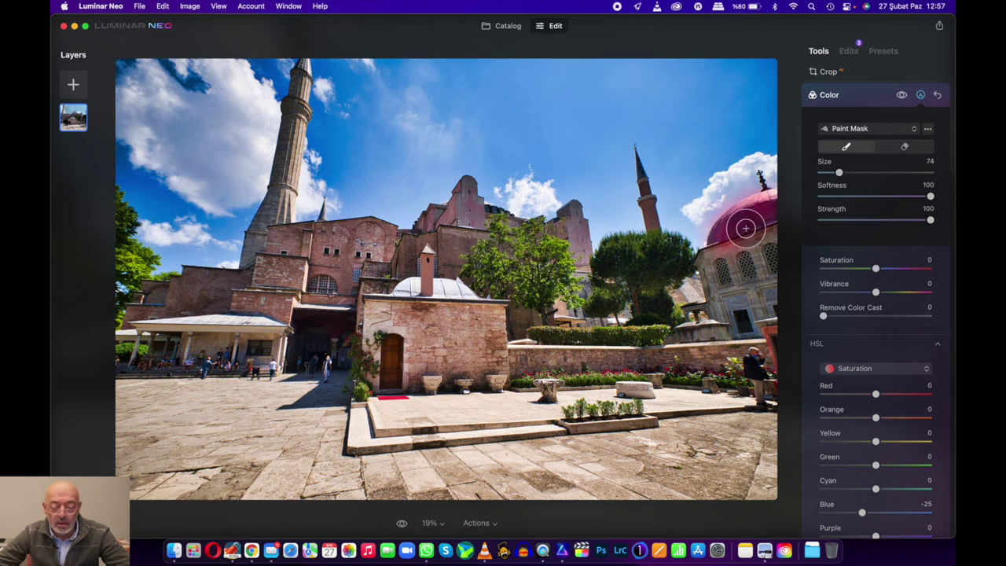
{"action": "left_click_drag", "start_coordinate": [719, 239], "coordinate": [755, 234]}
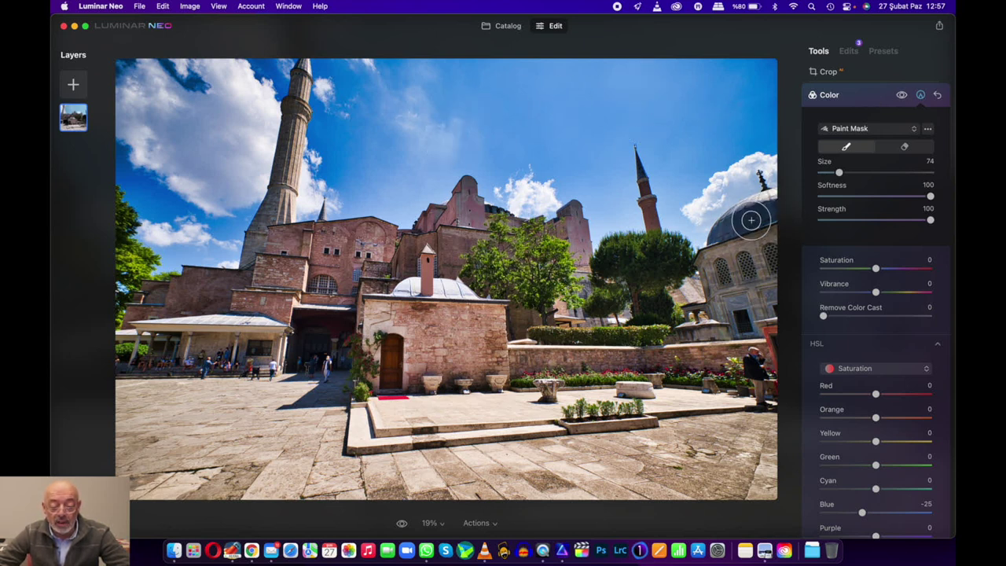
{"action": "left_click", "coordinate": [869, 99]}
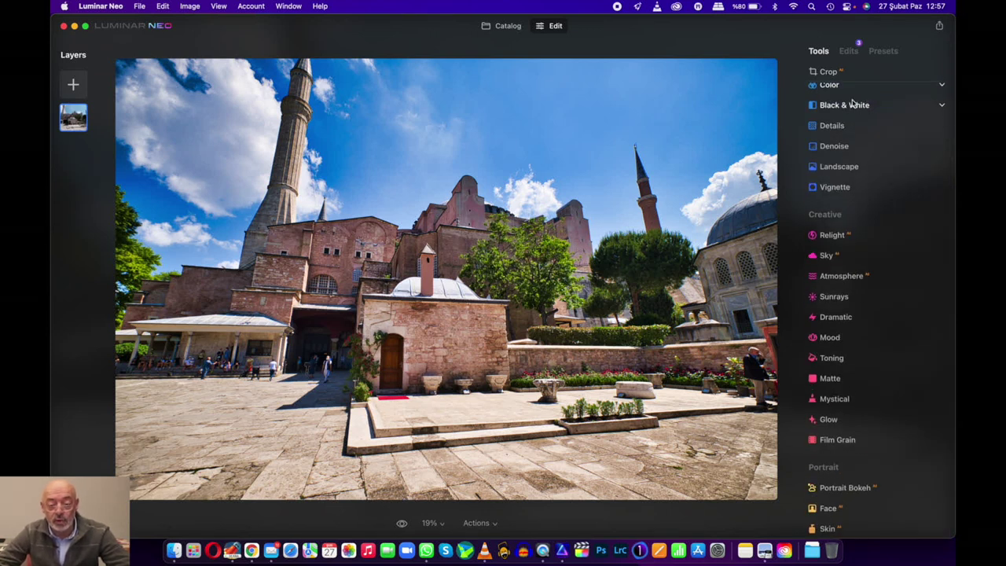
- Set the Green HSL hue to -32 in the Color tool
{"action": "scroll", "coordinate": [852, 123], "scroll_direction": "up", "scroll_amount": 1}
{"action": "left_click", "coordinate": [829, 102]}
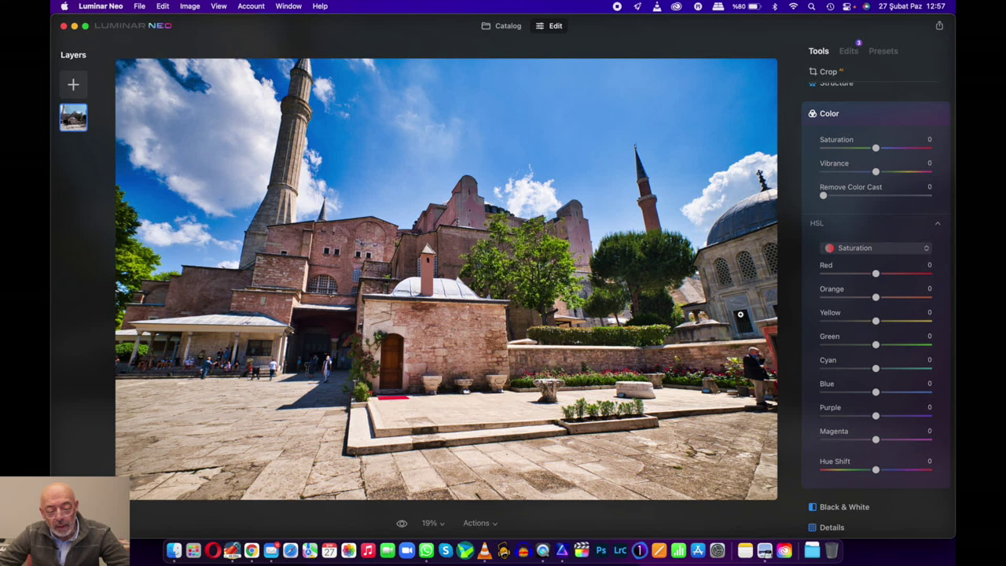
{"action": "left_click", "coordinate": [870, 249]}
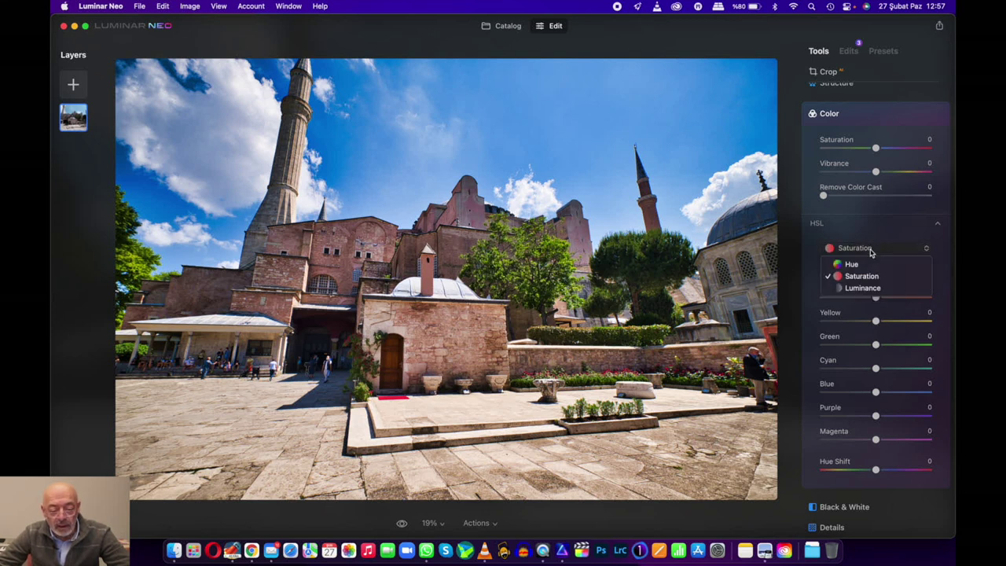
{"action": "left_click", "coordinate": [863, 265]}
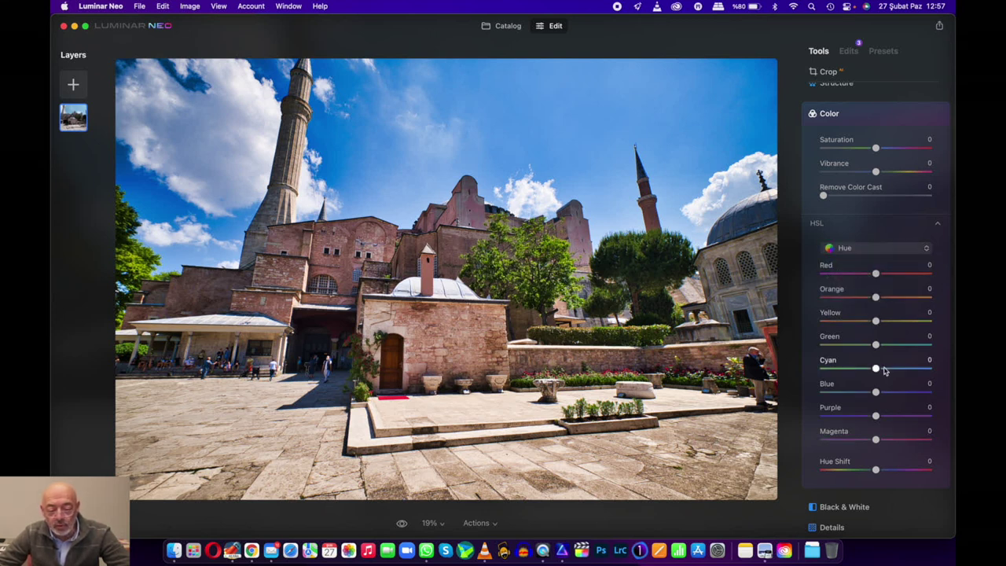
{"action": "left_click_drag", "start_coordinate": [877, 344], "coordinate": [861, 345]}
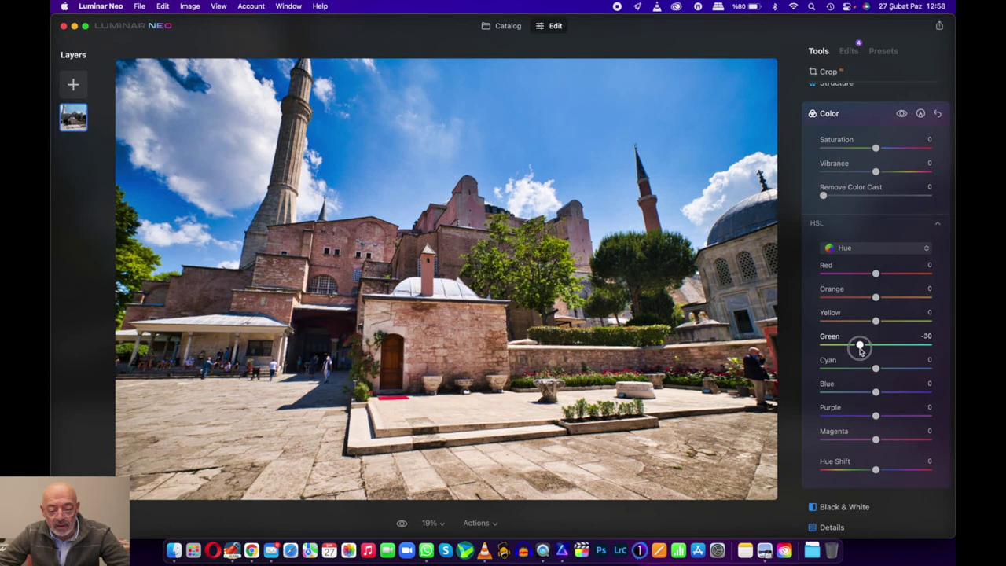
{"action": "left_click_drag", "start_coordinate": [860, 351], "coordinate": [860, 351]}
- Set Green saturation to 8 and luminance to 29, then compare and collapse Color
{"action": "left_click", "coordinate": [867, 249]}
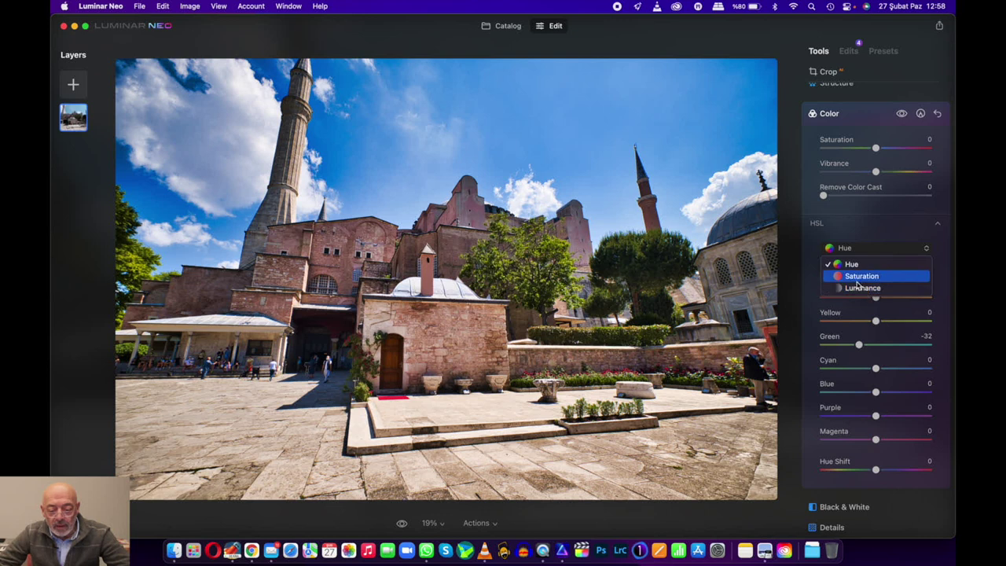
{"action": "left_click", "coordinate": [857, 277]}
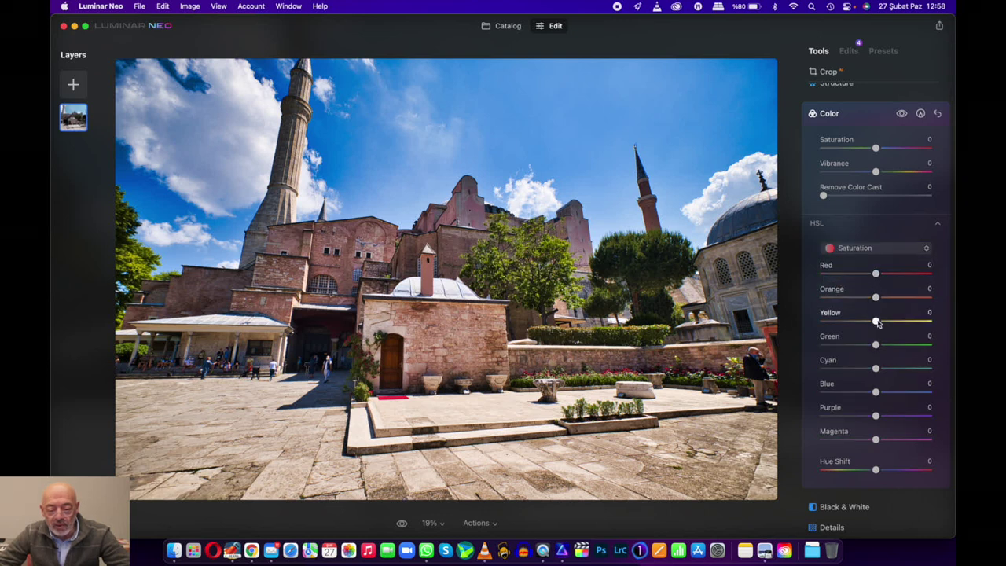
{"action": "left_click_drag", "start_coordinate": [875, 344], "coordinate": [879, 344]}
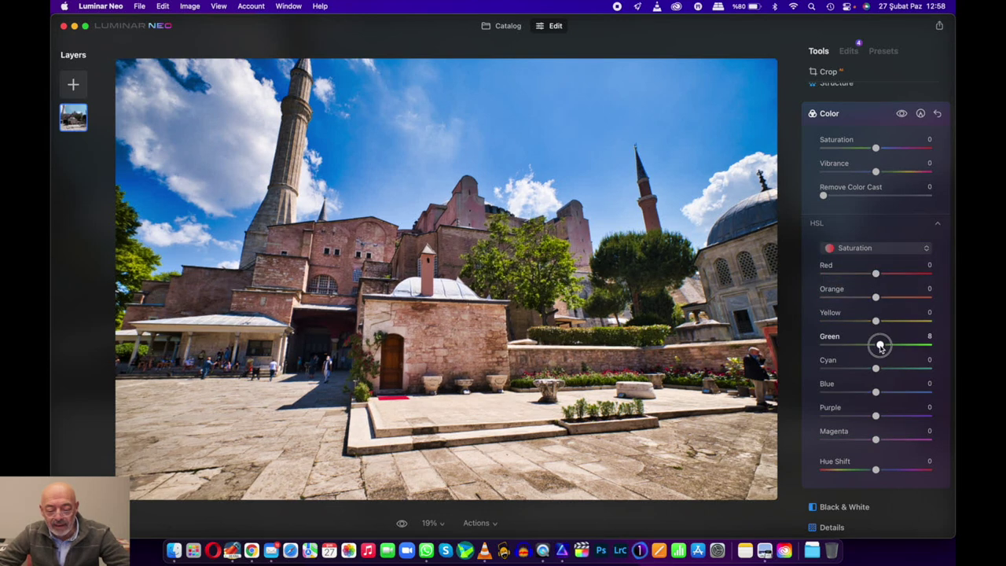
{"action": "left_click", "coordinate": [876, 247]}
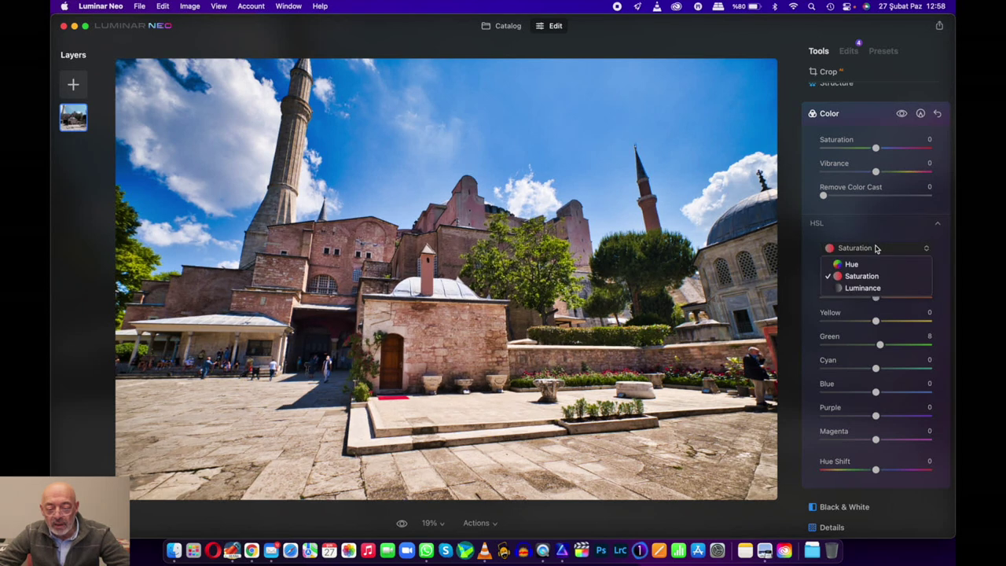
{"action": "left_click", "coordinate": [855, 289]}
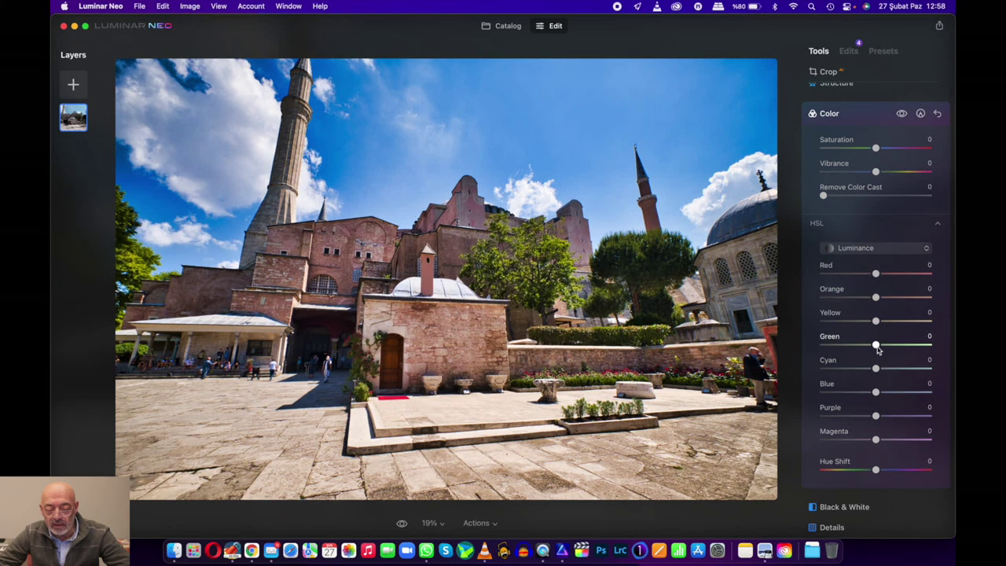
{"action": "left_click_drag", "start_coordinate": [876, 346], "coordinate": [893, 346]}
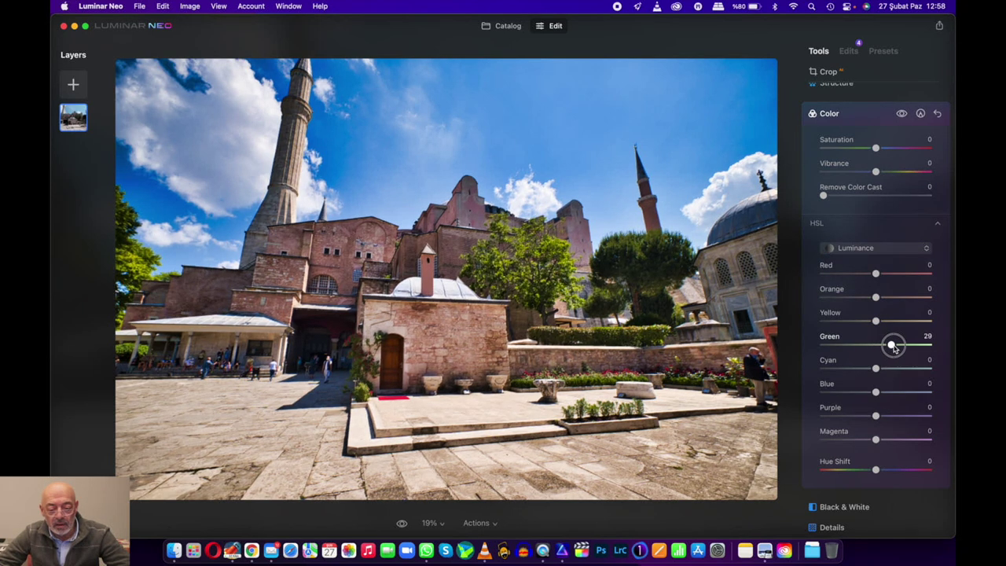
{"action": "left_click", "coordinate": [903, 114]}
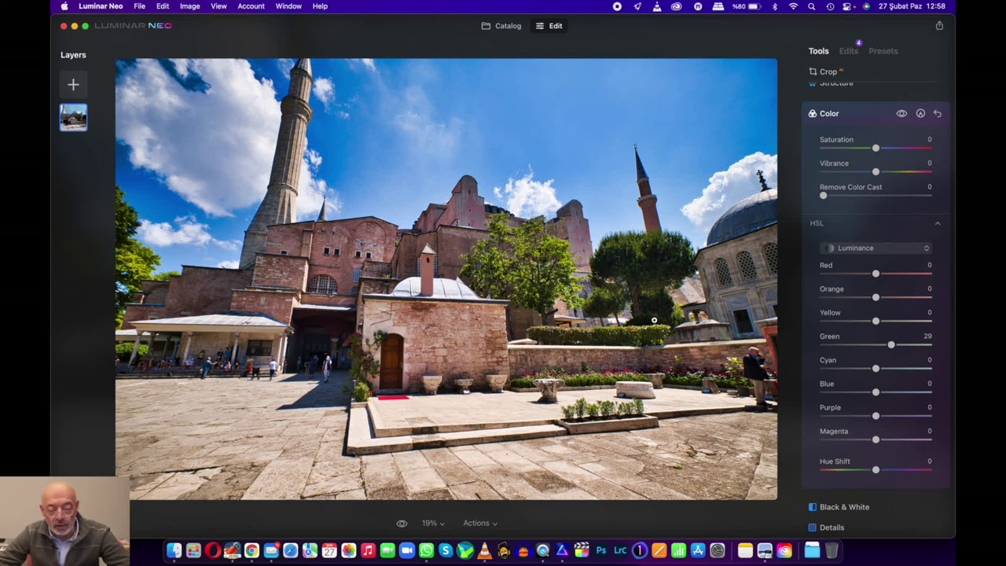
{"action": "left_click", "coordinate": [876, 117]}
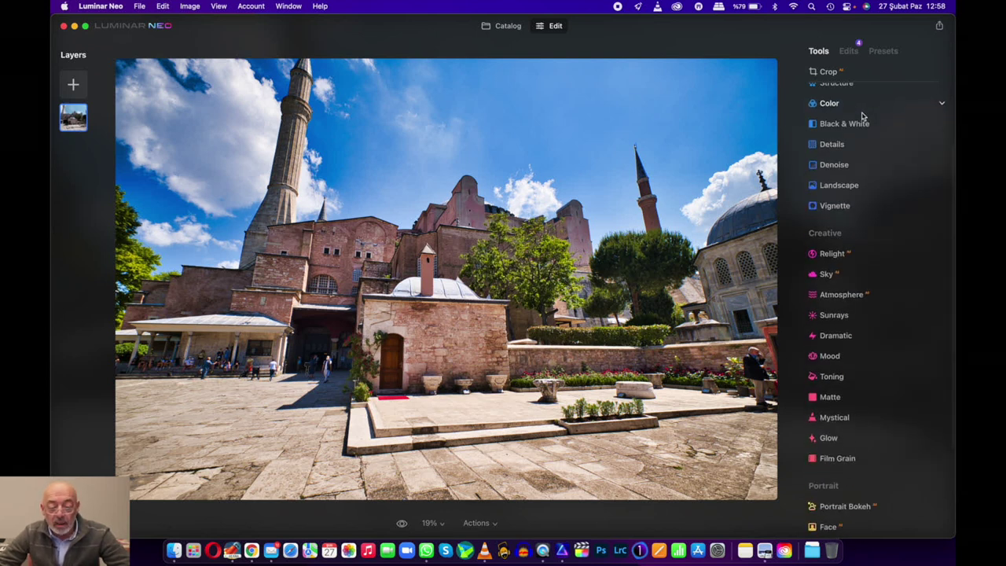
- Set Landscape Golden Hour to 33, Foliage Hue to -65 and Foliage Enhancer to 31
{"action": "left_click", "coordinate": [838, 186]}
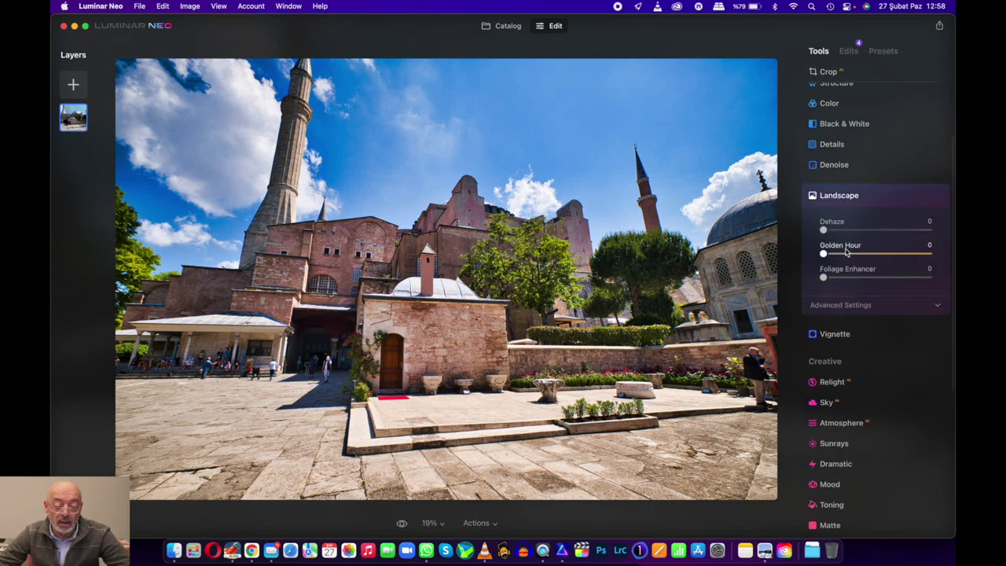
{"action": "left_click_drag", "start_coordinate": [823, 253], "coordinate": [906, 254]}
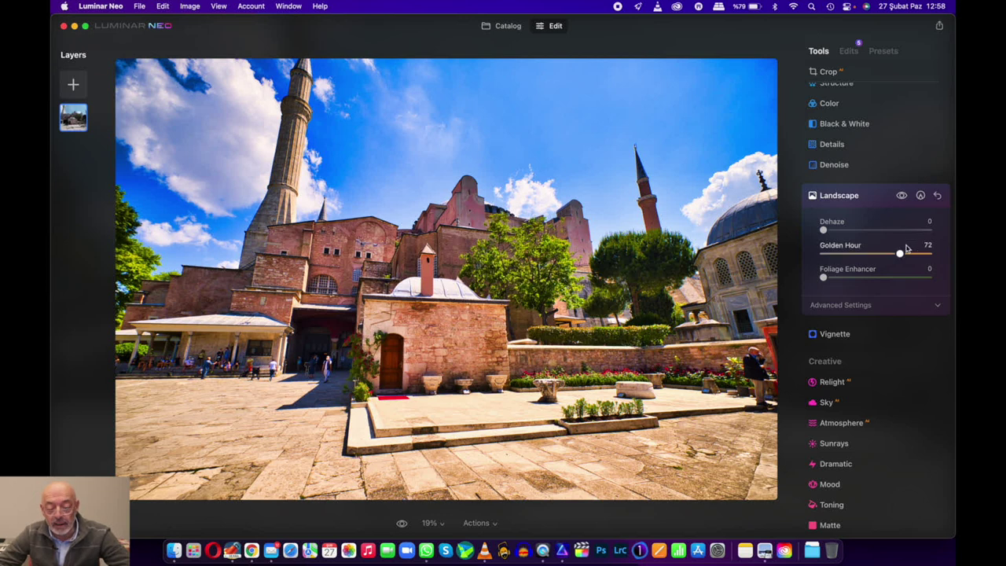
{"action": "left_click_drag", "start_coordinate": [898, 259], "coordinate": [855, 260]}
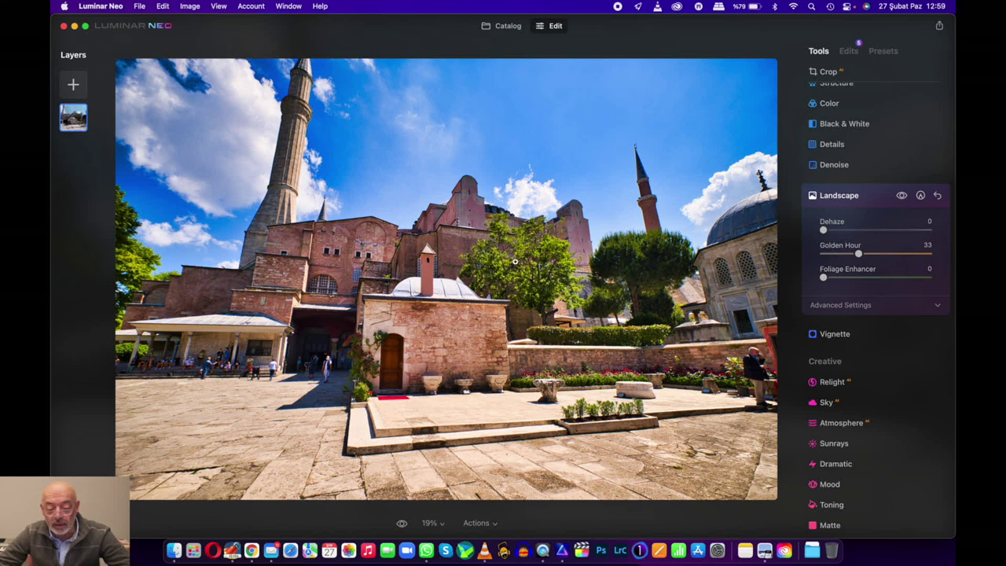
{"action": "left_click_drag", "start_coordinate": [823, 277], "coordinate": [901, 279]}
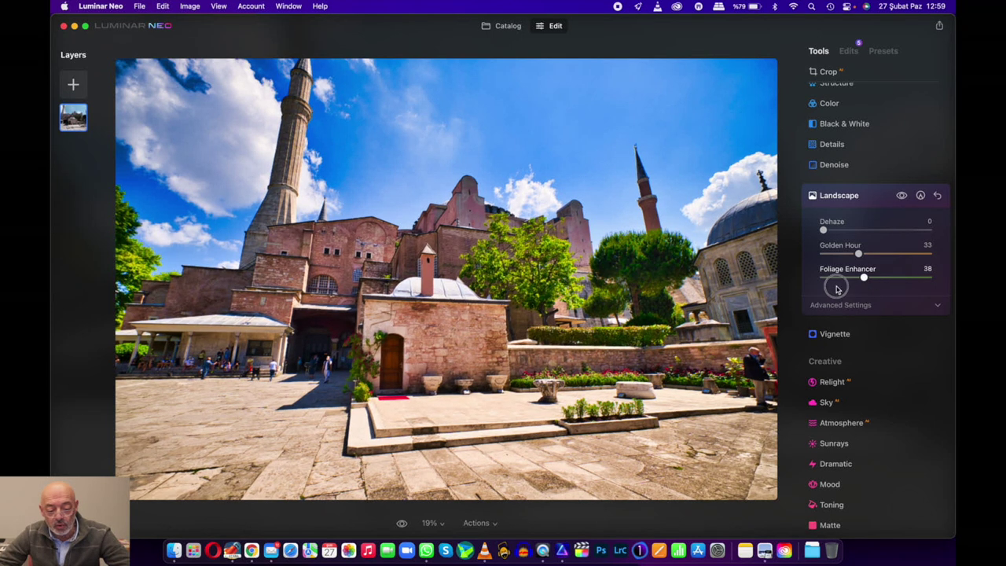
{"action": "mouse_move", "coordinate": [897, 280]}
{"action": "left_mouse_down"}
{"action": "mouse_move", "coordinate": [804, 288]}
{"action": "mouse_move", "coordinate": [836, 281]}
{"action": "left_mouse_up"}
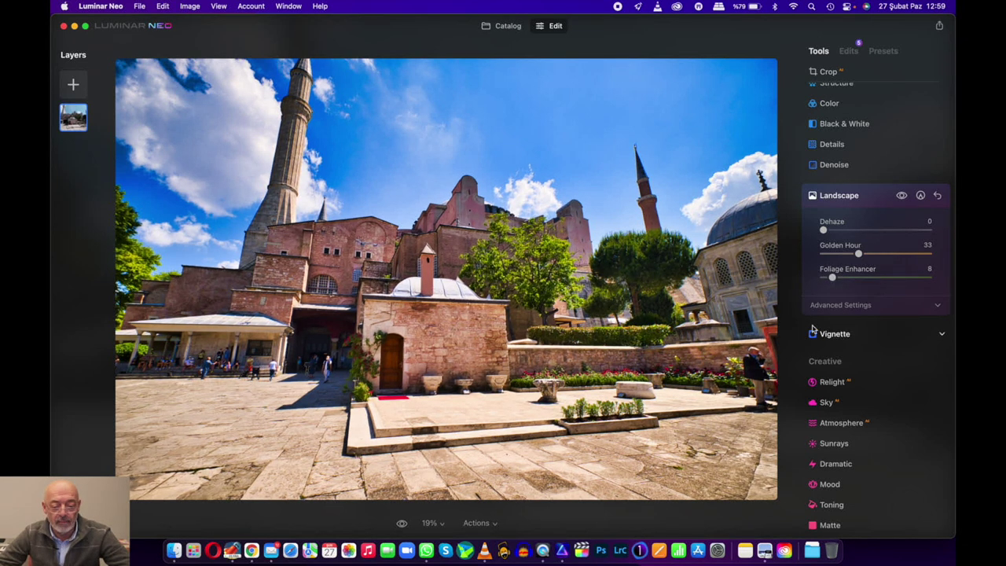
{"action": "left_click", "coordinate": [893, 305]}
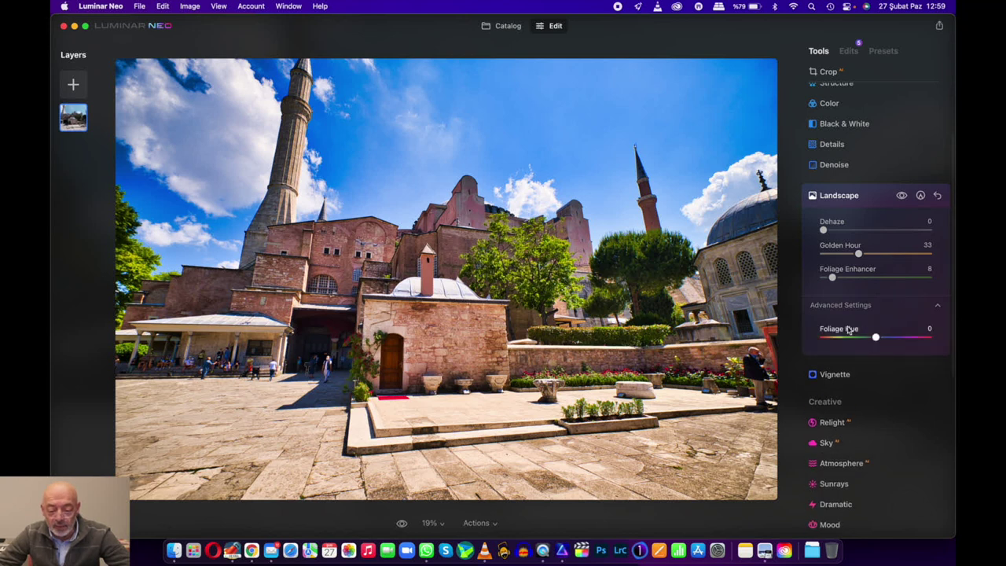
{"action": "left_click_drag", "start_coordinate": [875, 336], "coordinate": [836, 347]}
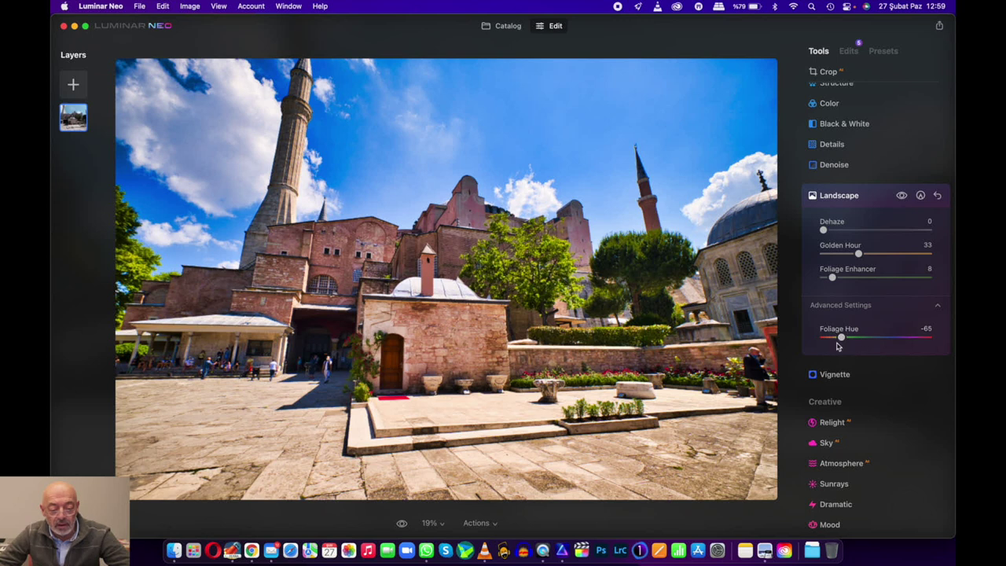
{"action": "left_click_drag", "start_coordinate": [832, 278], "coordinate": [857, 281]}
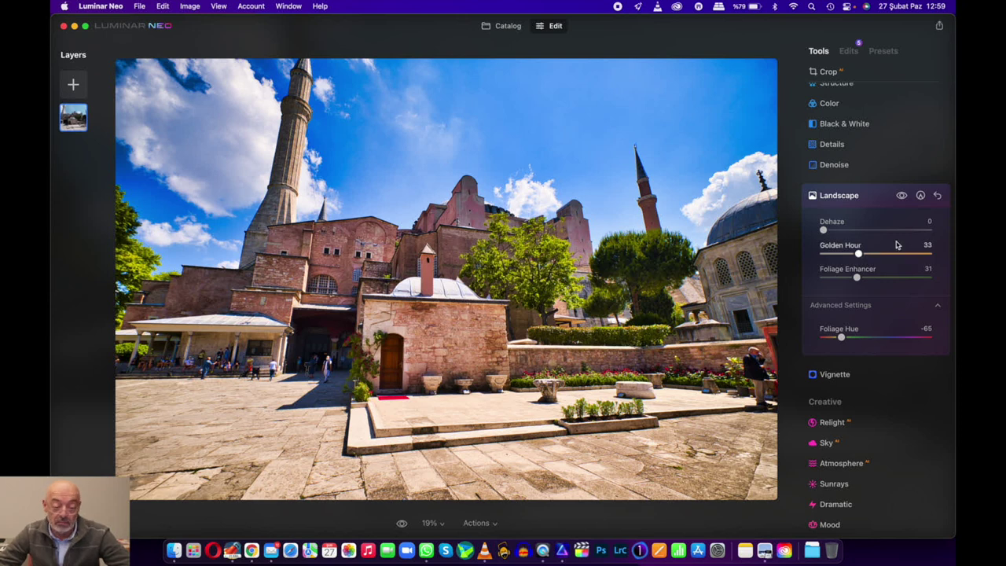
- Toggle the Landscape effect off and on to compare, then collapse Landscape
{"action": "left_click", "coordinate": [902, 196]}
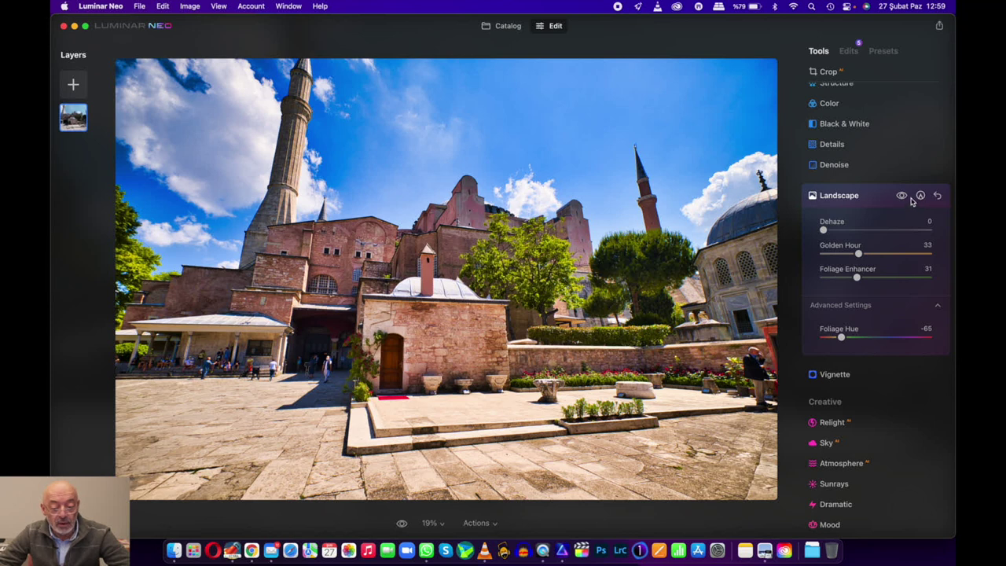
{"action": "left_click", "coordinate": [902, 196]}
{"action": "left_click", "coordinate": [902, 196]}
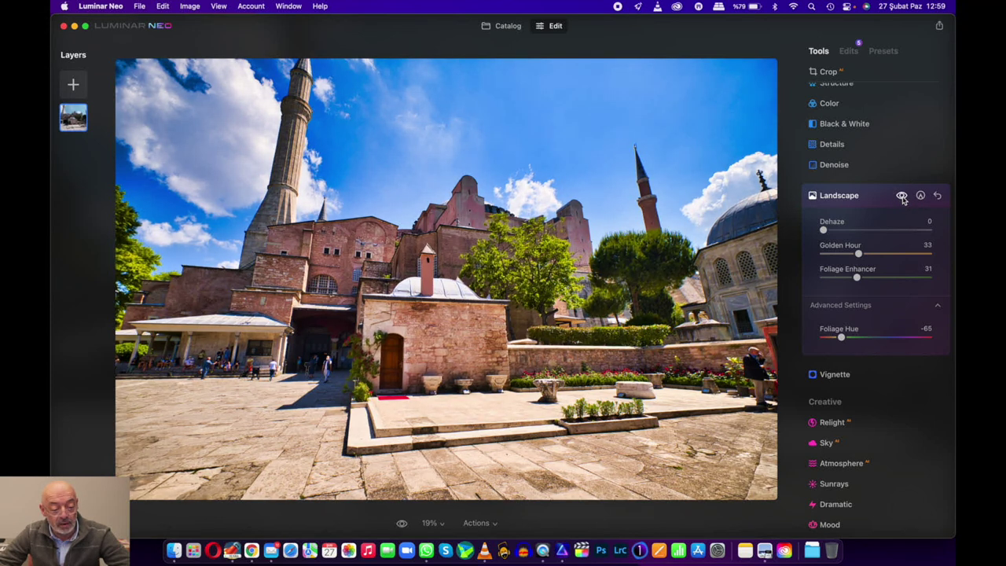
{"action": "left_click", "coordinate": [873, 196]}
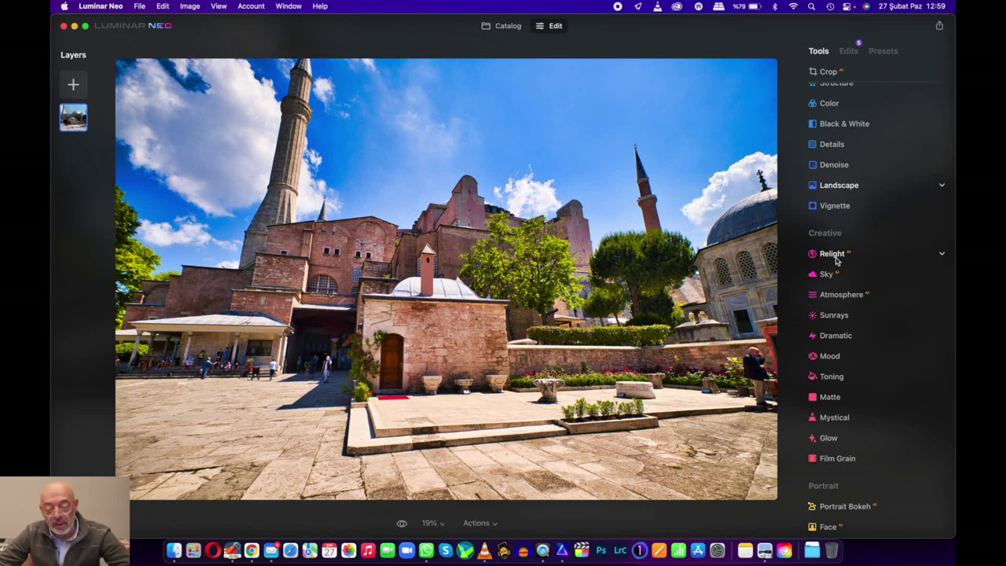
- Lower the Relight Brightness Near to 52, with Depth at 93
{"action": "left_click", "coordinate": [833, 255]}
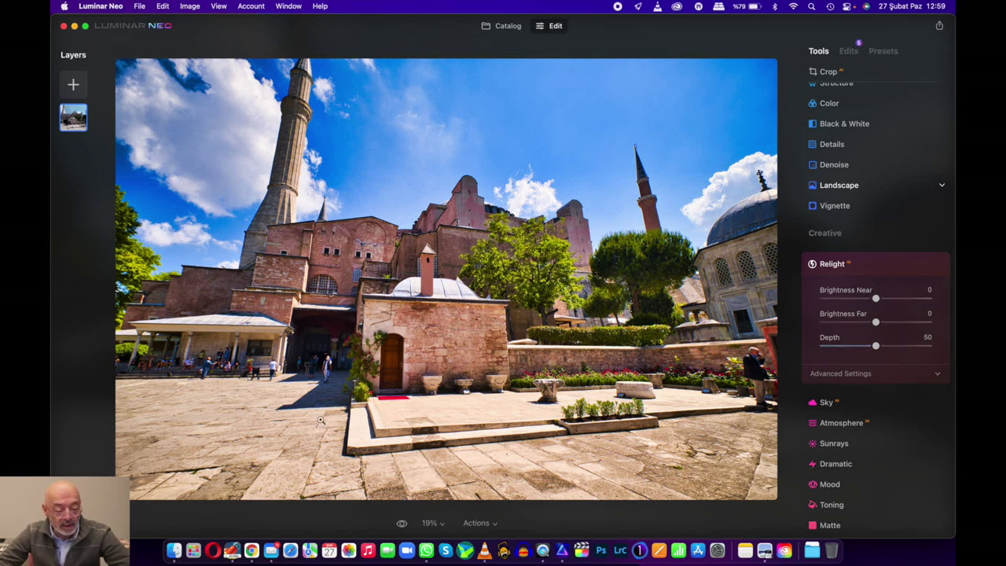
{"action": "left_click", "coordinate": [876, 298]}
{"action": "left_click_drag", "start_coordinate": [876, 299], "coordinate": [943, 303]}
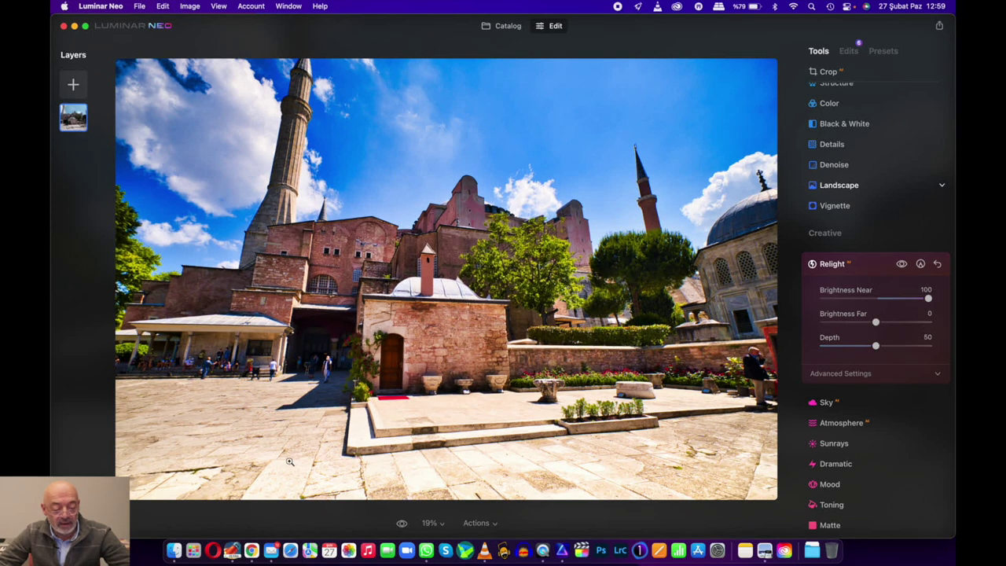
{"action": "left_click_drag", "start_coordinate": [875, 345], "coordinate": [925, 347]}
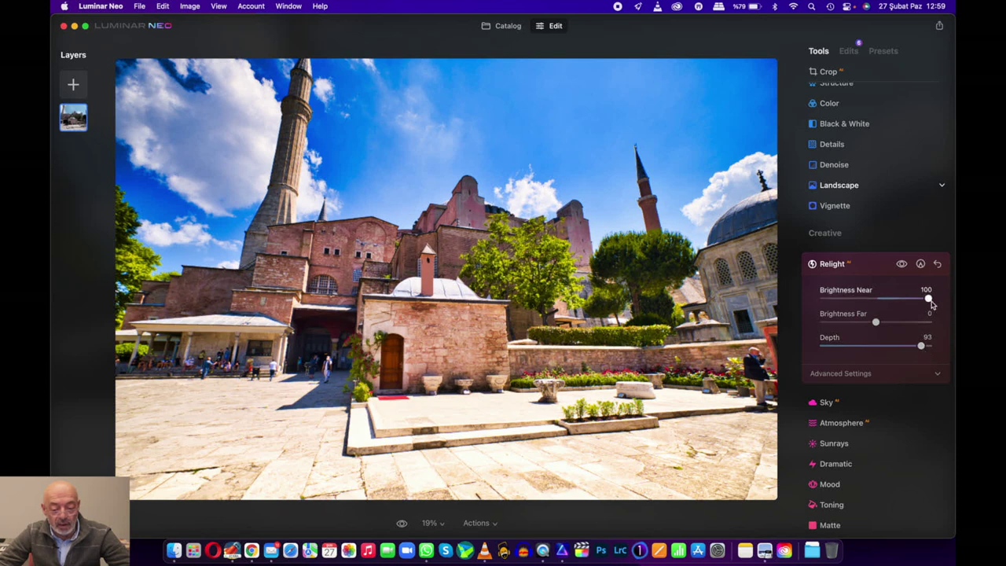
{"action": "left_click_drag", "start_coordinate": [928, 300], "coordinate": [902, 306]}
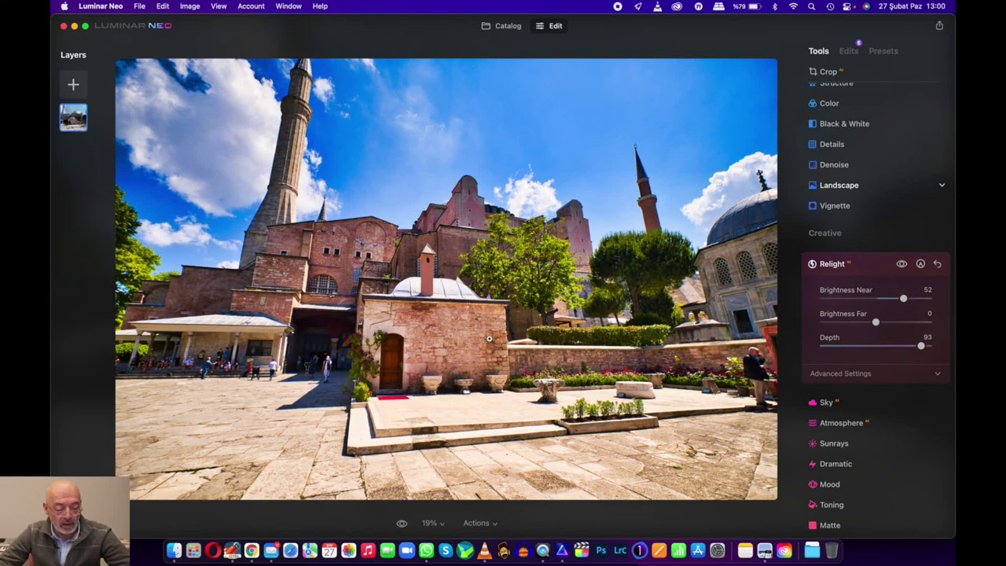
- Compare the photo with Relight hidden and with the original, then collapse Relight
{"action": "left_click", "coordinate": [903, 265]}
{"action": "left_click", "coordinate": [902, 264]}
{"action": "left_click", "coordinate": [402, 525]}
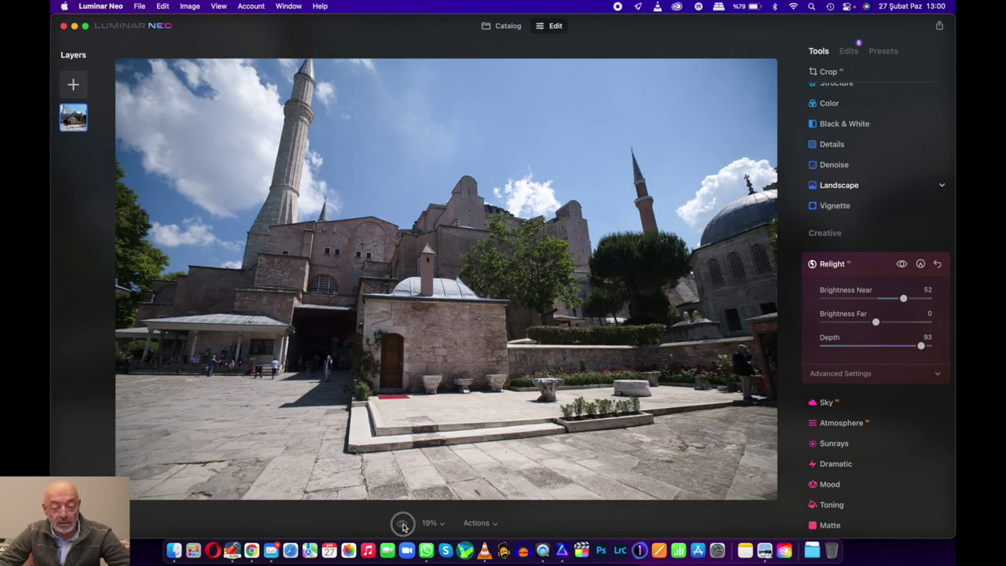
{"action": "left_click", "coordinate": [402, 524]}
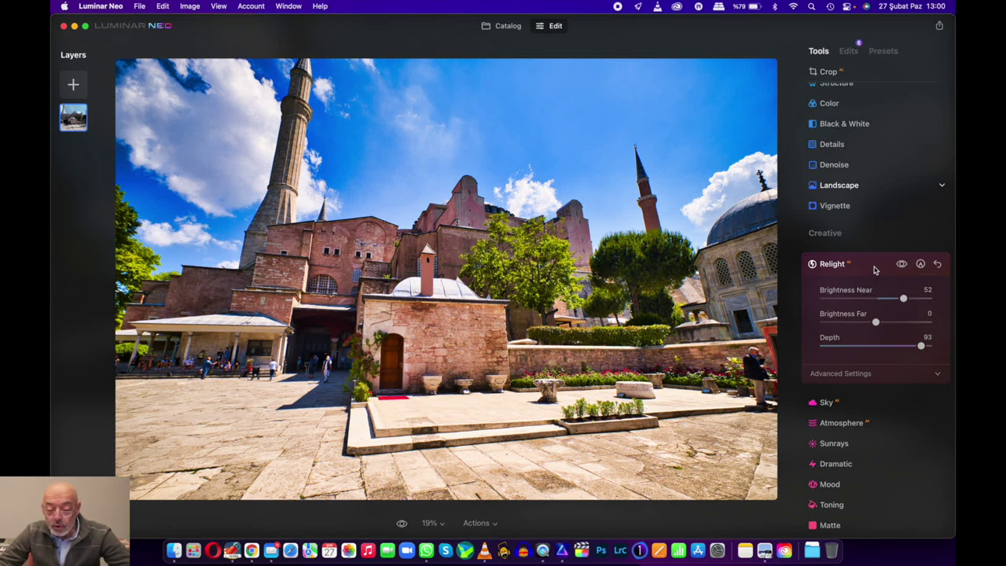
{"action": "left_click", "coordinate": [874, 270]}
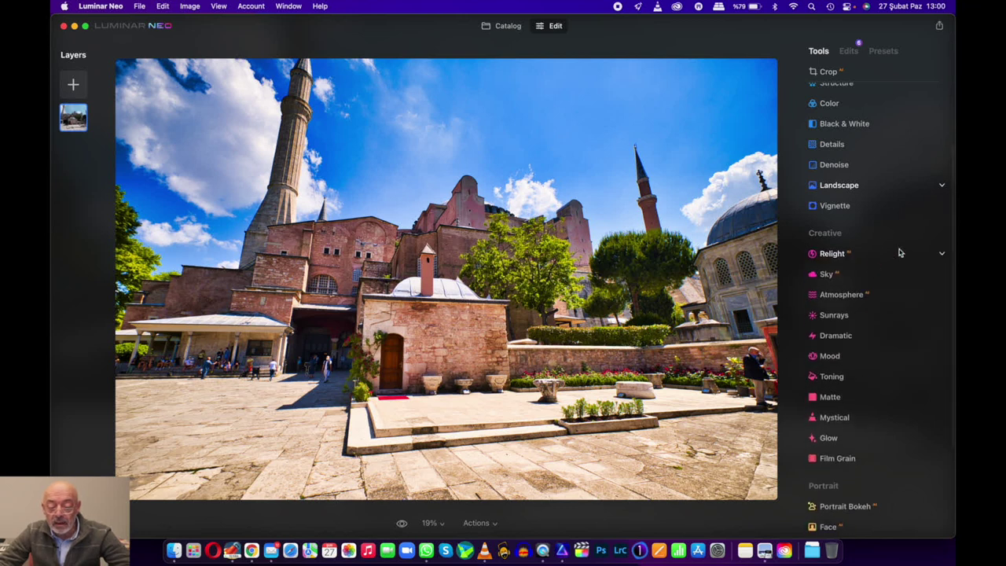
- Set Supercontrast highlights to contrast 26 and balance -27
{"action": "scroll", "coordinate": [860, 428], "scroll_direction": "down", "scroll_amount": 4}
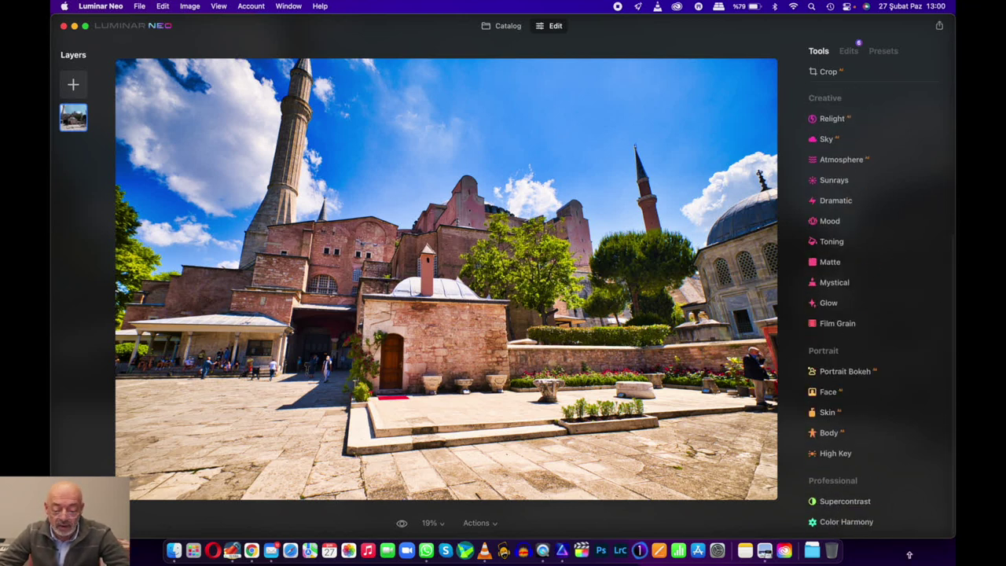
{"action": "left_click", "coordinate": [833, 501]}
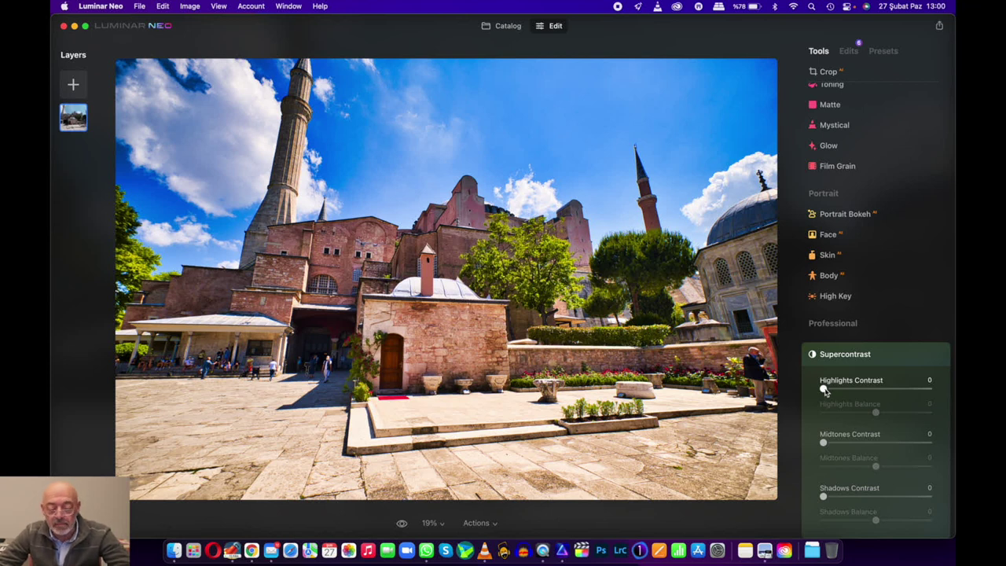
{"action": "left_click_drag", "start_coordinate": [823, 390], "coordinate": [877, 389]}
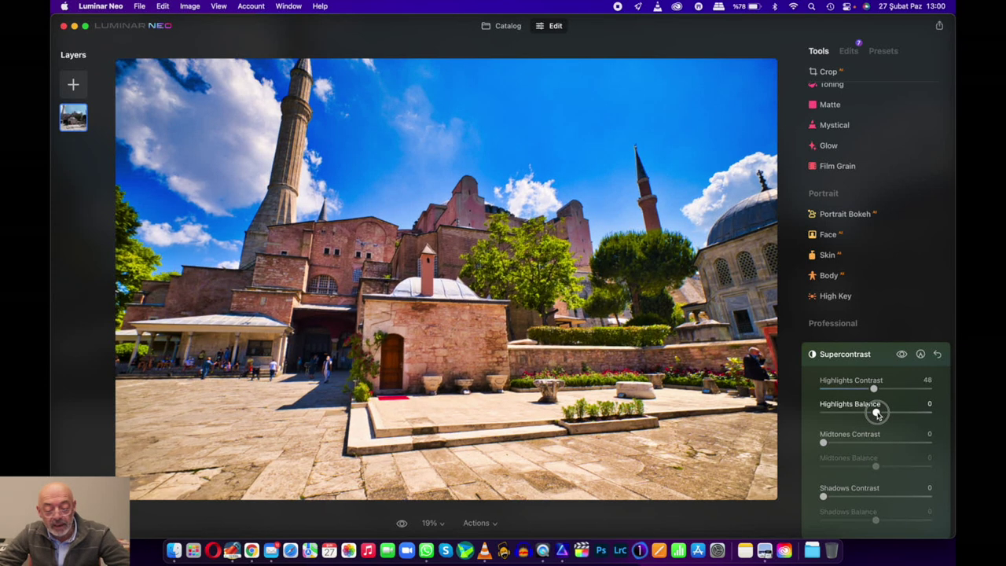
{"action": "mouse_move", "coordinate": [877, 415]}
{"action": "left_mouse_down"}
{"action": "mouse_move", "coordinate": [951, 415]}
{"action": "mouse_move", "coordinate": [804, 425]}
{"action": "left_mouse_up"}
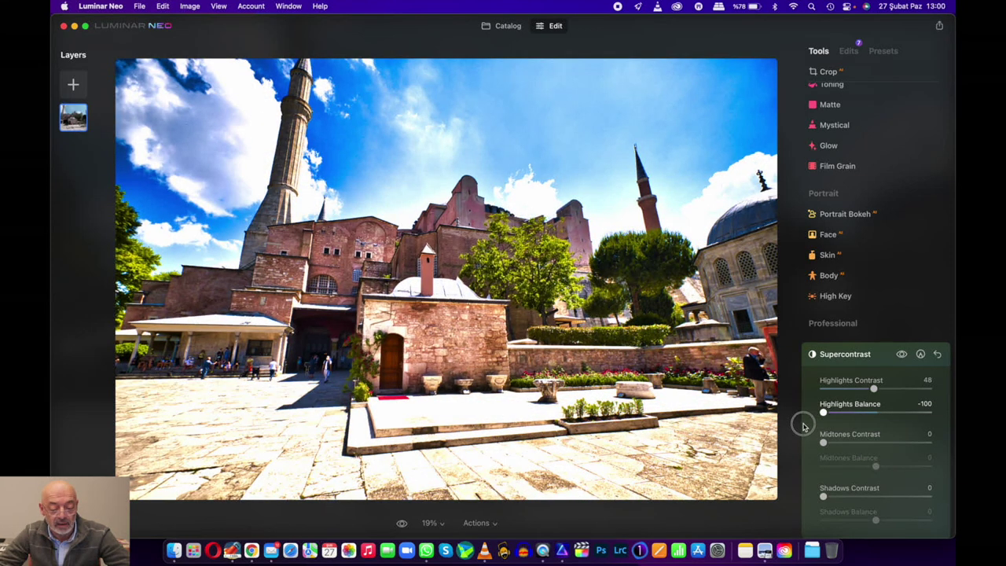
{"action": "mouse_move", "coordinate": [823, 413]}
{"action": "left_mouse_down"}
{"action": "mouse_move", "coordinate": [875, 417]}
{"action": "mouse_move", "coordinate": [849, 395]}
{"action": "left_mouse_up"}
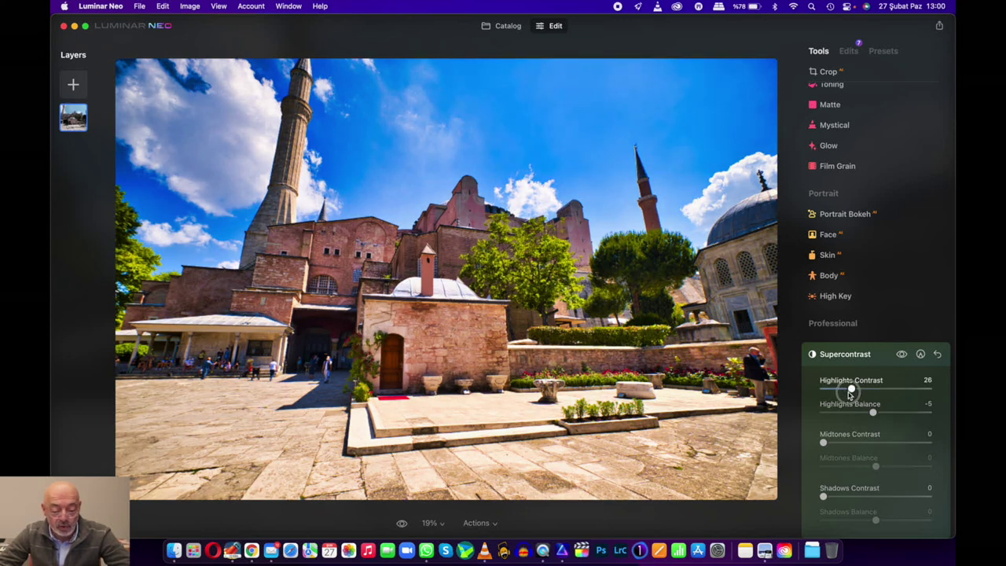
{"action": "left_click_drag", "start_coordinate": [873, 414], "coordinate": [861, 421]}
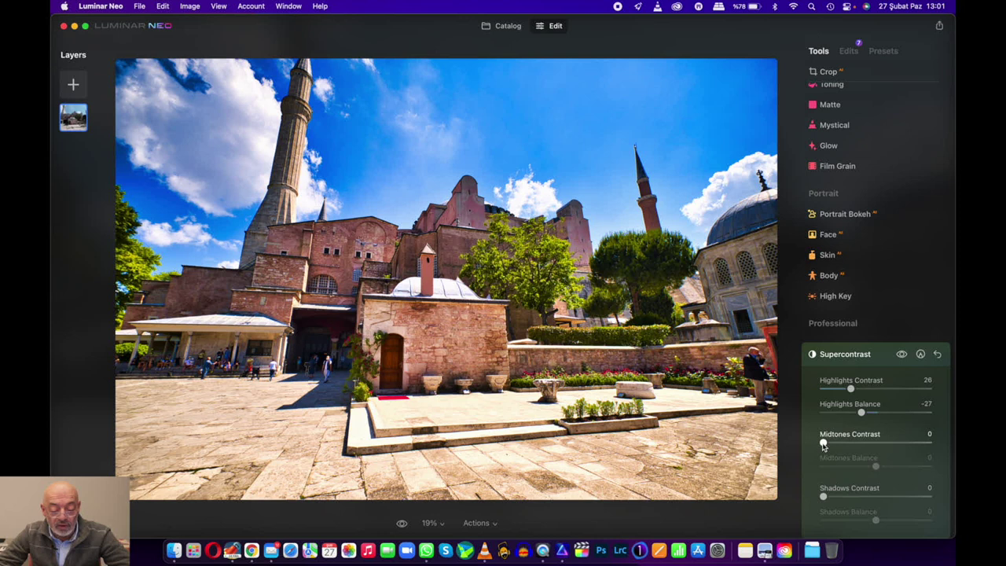
- Set midtones contrast to 26 and shadows to 28/-20, preview, then collapse Supercontrast
{"action": "mouse_move", "coordinate": [823, 442]}
{"action": "left_mouse_down"}
{"action": "mouse_move", "coordinate": [880, 443]}
{"action": "mouse_move", "coordinate": [863, 474]}
{"action": "mouse_move", "coordinate": [849, 444]}
{"action": "left_mouse_up"}
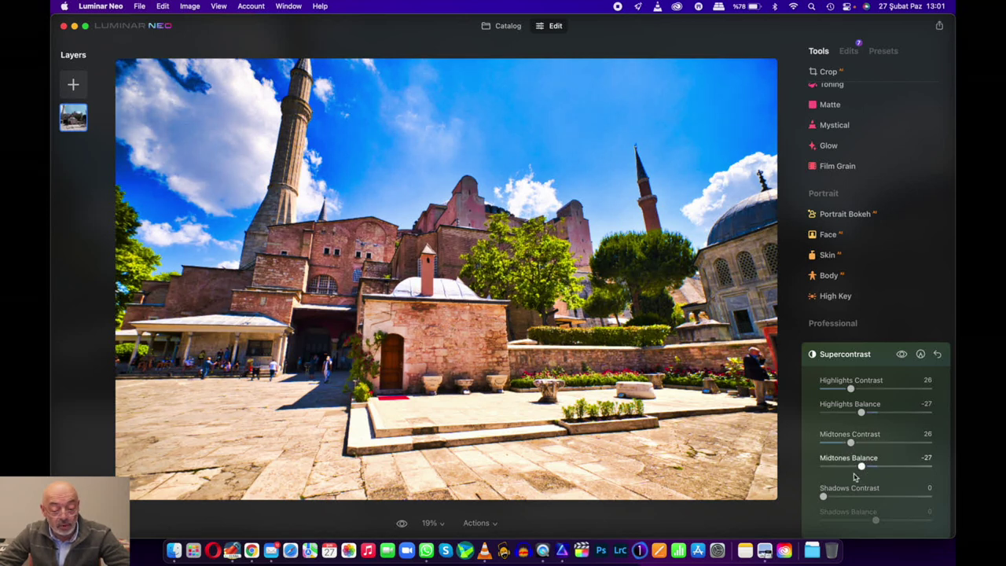
{"action": "left_click_drag", "start_coordinate": [824, 497], "coordinate": [874, 497]}
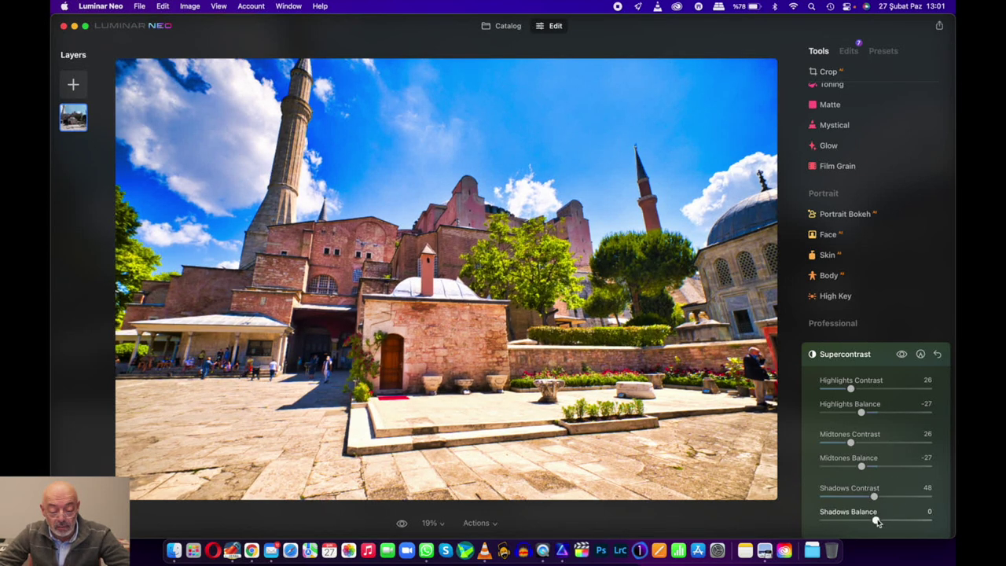
{"action": "left_click_drag", "start_coordinate": [875, 520], "coordinate": [830, 520]}
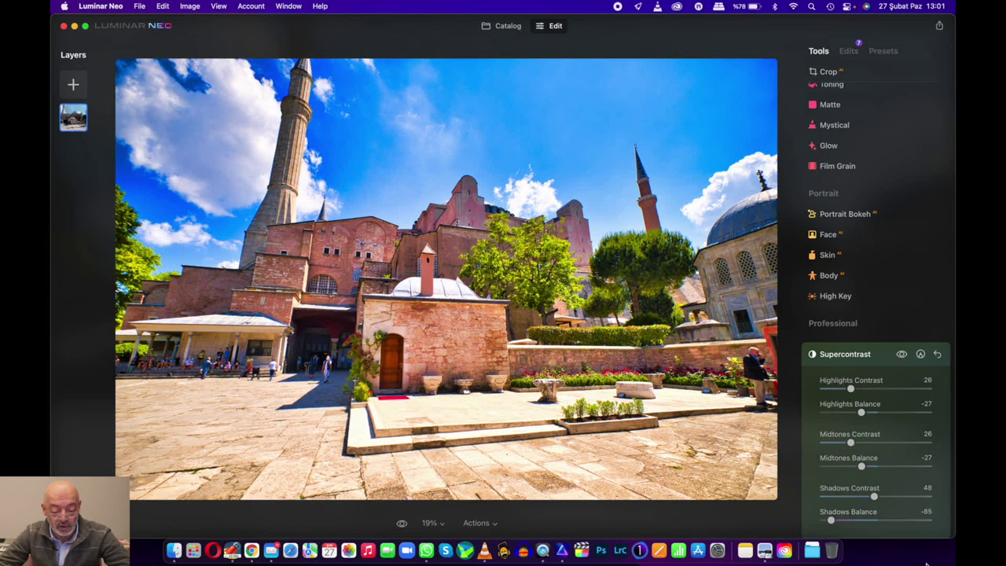
{"action": "mouse_move", "coordinate": [830, 520]}
{"action": "left_mouse_down"}
{"action": "mouse_move", "coordinate": [868, 521]}
{"action": "mouse_move", "coordinate": [853, 499]}
{"action": "left_mouse_up"}
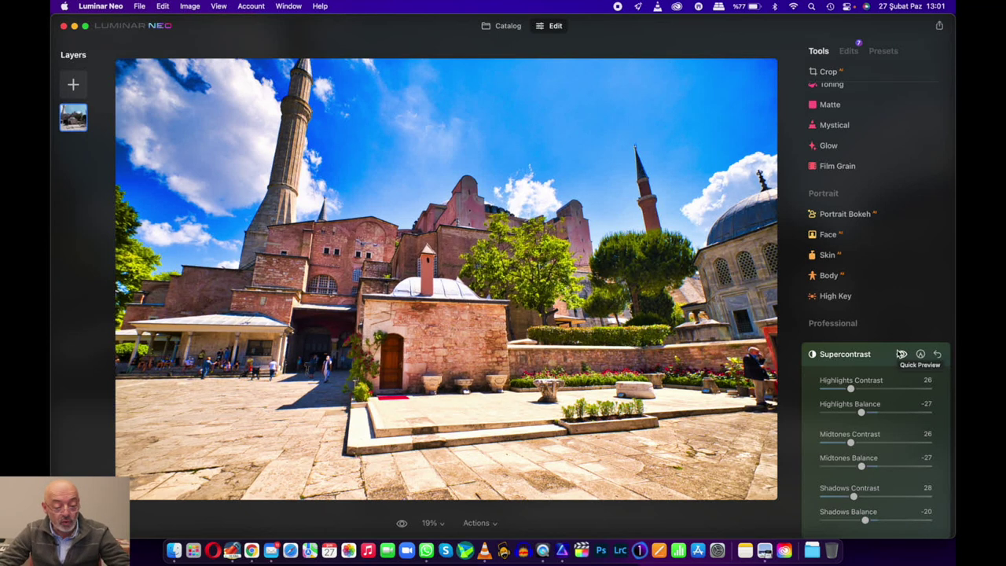
{"action": "left_click", "coordinate": [901, 354]}
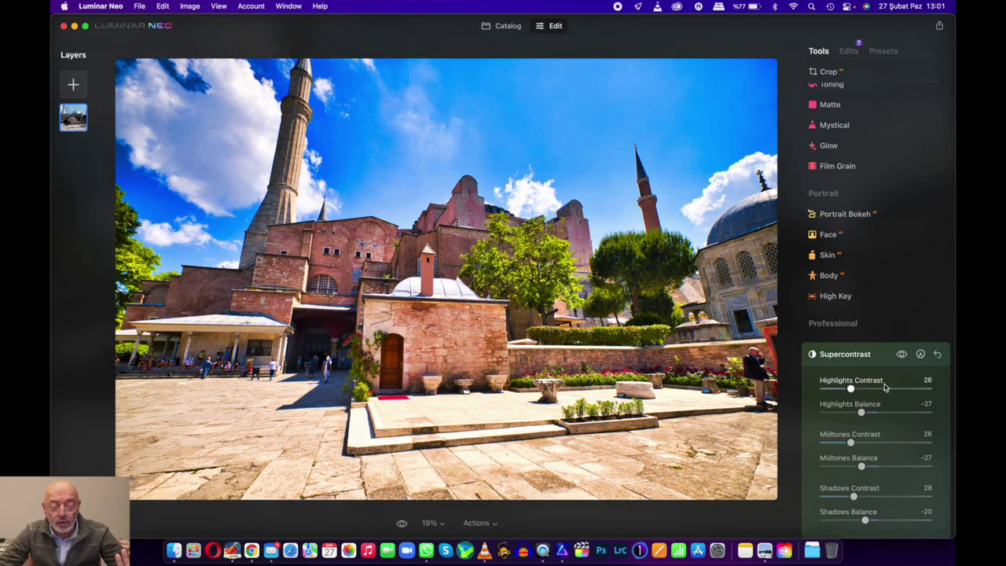
{"action": "left_click", "coordinate": [870, 355]}
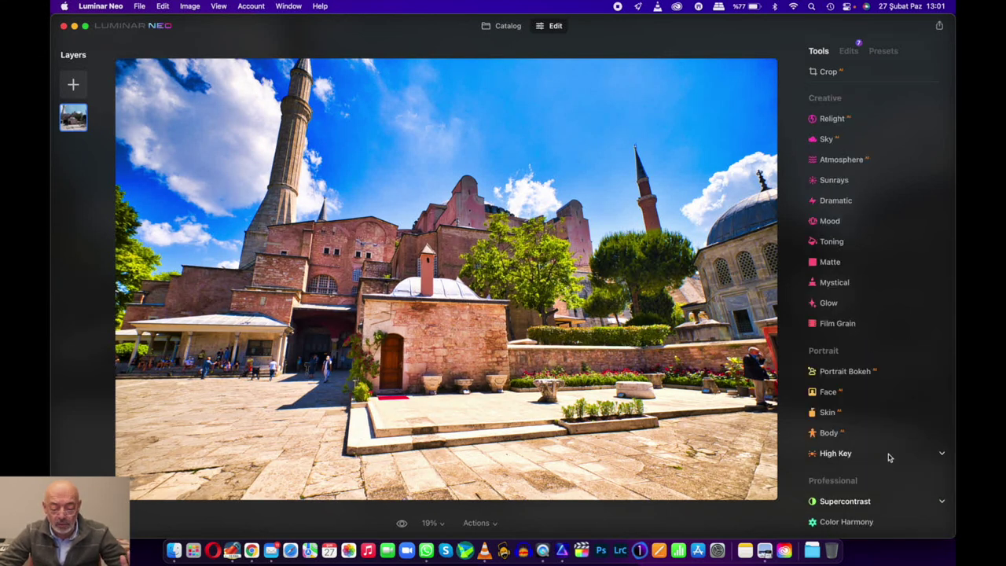
{"action": "left_click", "coordinate": [853, 524]}
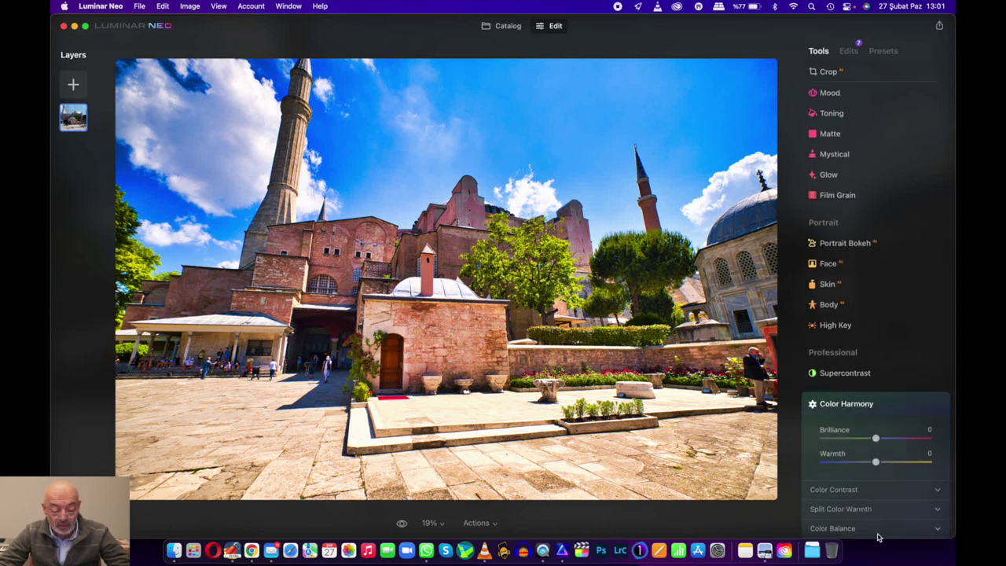
{"action": "left_click", "coordinate": [877, 528]}
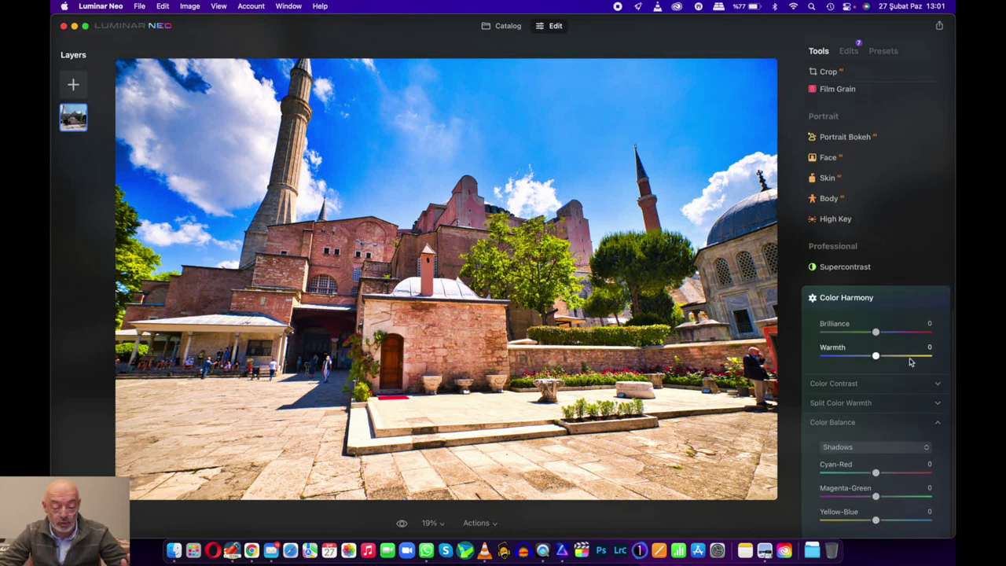
{"action": "left_click", "coordinate": [872, 450]}
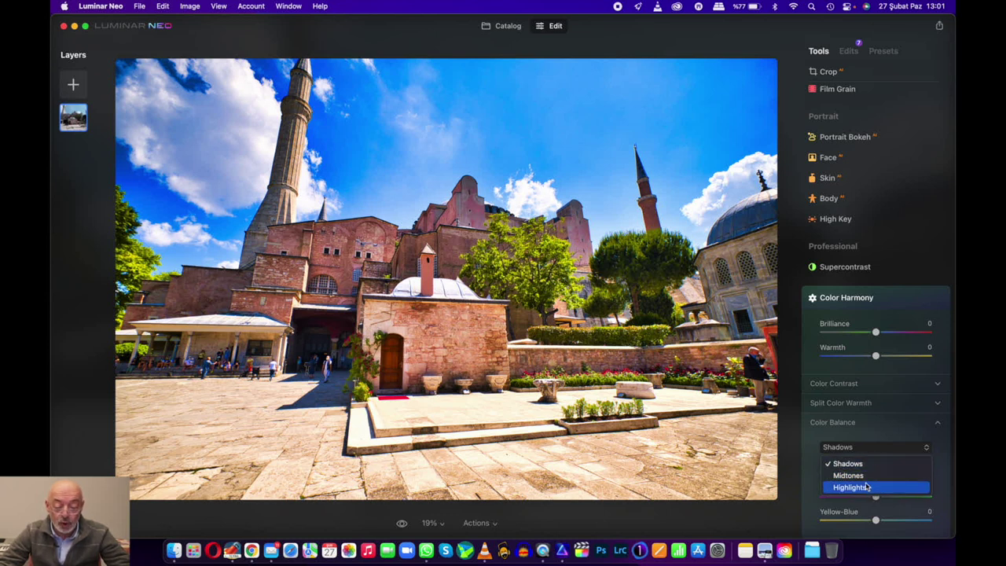
{"action": "left_click", "coordinate": [864, 446]}
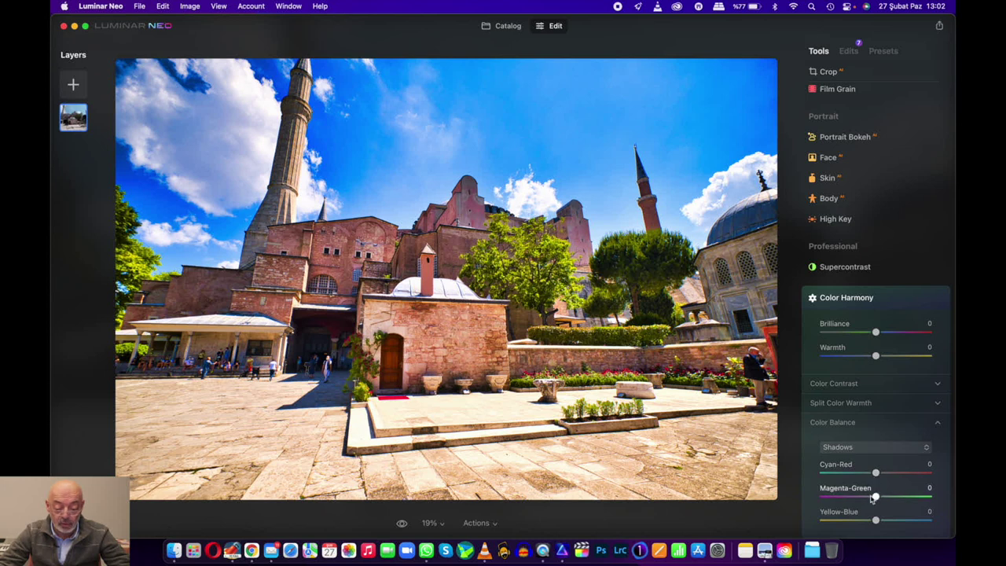
{"action": "left_click", "coordinate": [863, 305]}
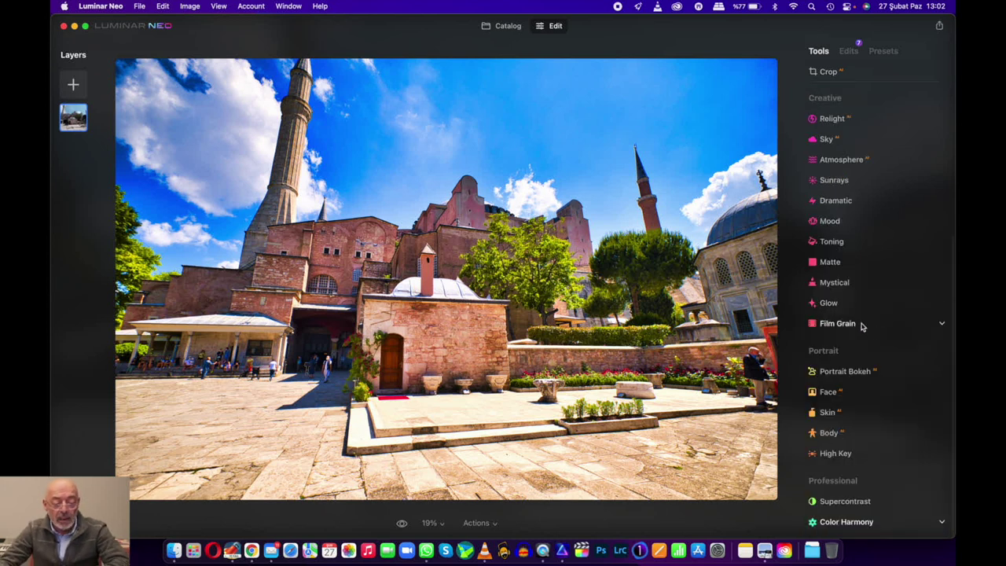
{"action": "scroll", "coordinate": [878, 276], "scroll_direction": "up", "scroll_amount": 5}
{"action": "scroll", "coordinate": [876, 275], "scroll_direction": "up", "scroll_amount": 2}
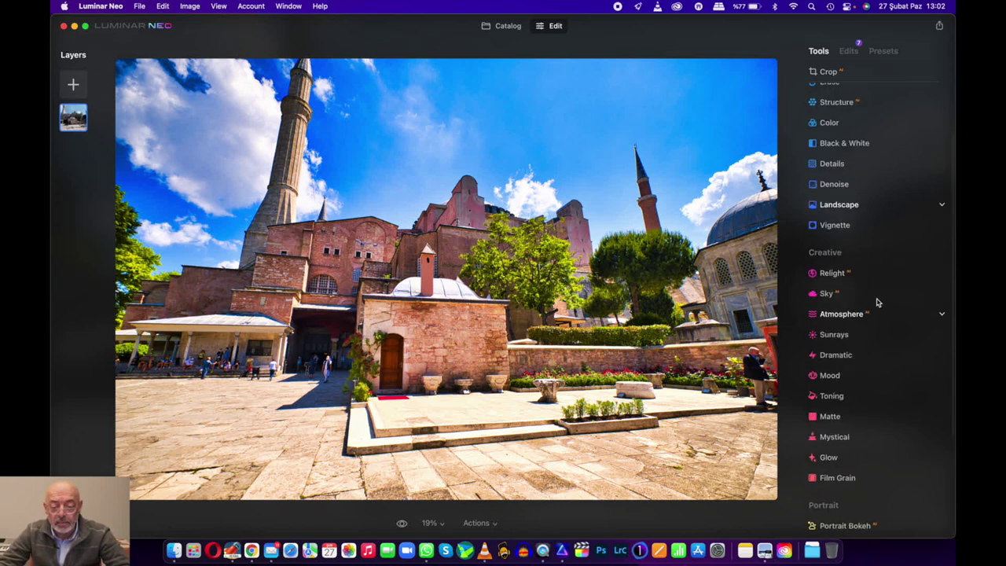
- Set the Vignette Amount to -43, keeping Size at 50
{"action": "left_click", "coordinate": [834, 226]}
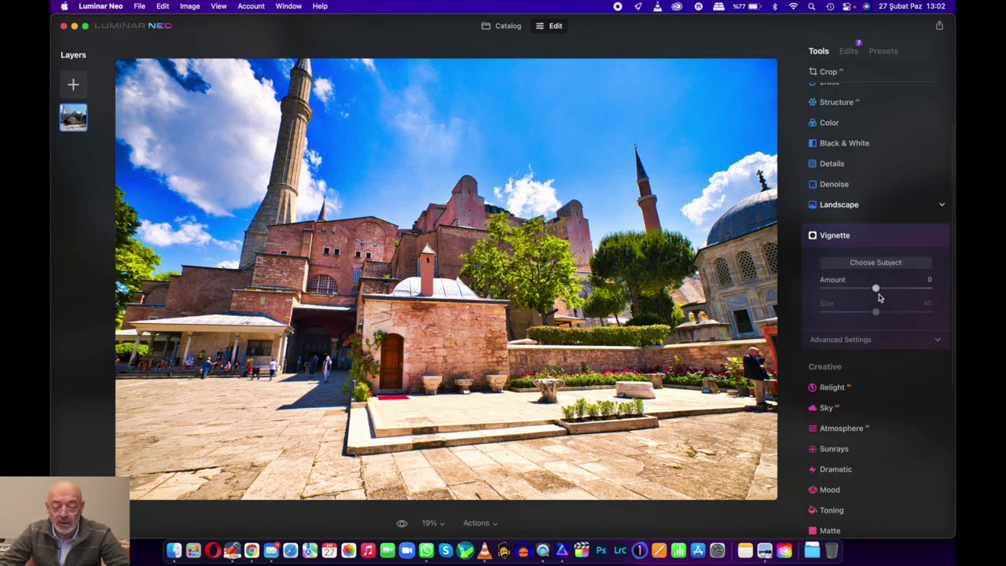
{"action": "mouse_move", "coordinate": [877, 289]}
{"action": "left_mouse_down"}
{"action": "mouse_move", "coordinate": [951, 285]}
{"action": "mouse_move", "coordinate": [596, 341]}
{"action": "left_mouse_up"}
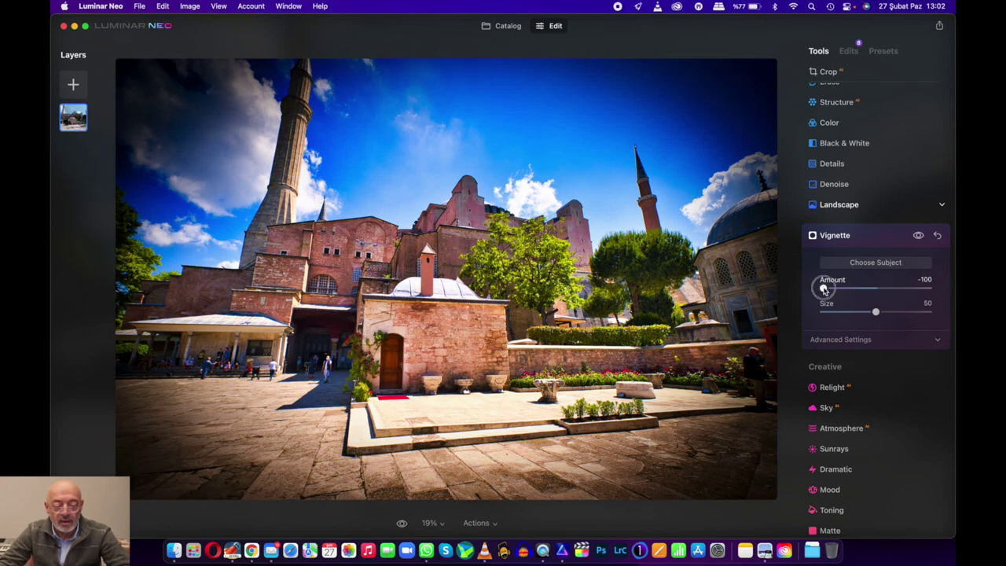
{"action": "mouse_move", "coordinate": [823, 289]}
{"action": "left_mouse_down"}
{"action": "mouse_move", "coordinate": [858, 293]}
{"action": "mouse_move", "coordinate": [774, 305]}
{"action": "mouse_move", "coordinate": [856, 288]}
{"action": "left_mouse_up"}
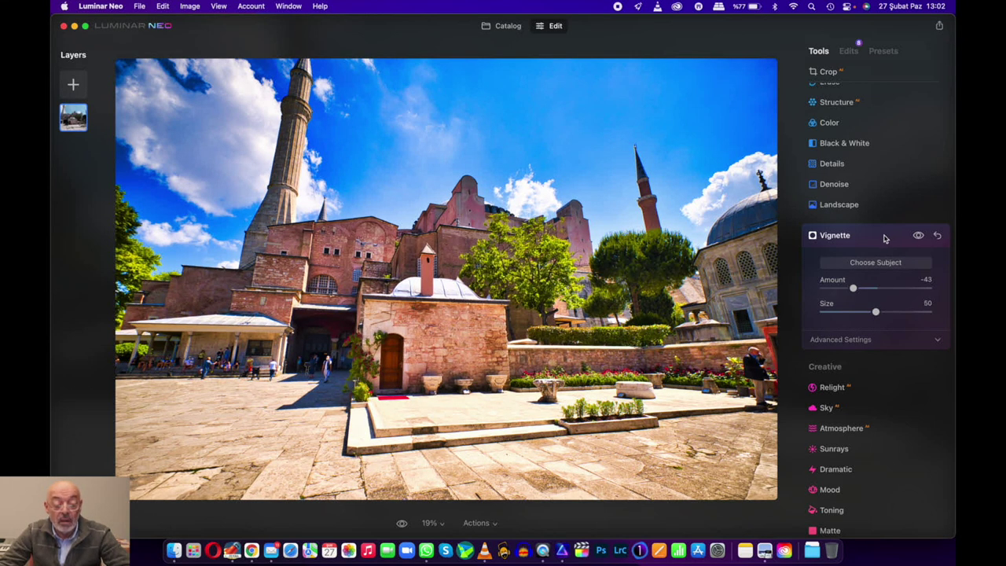
{"action": "left_click", "coordinate": [883, 236]}
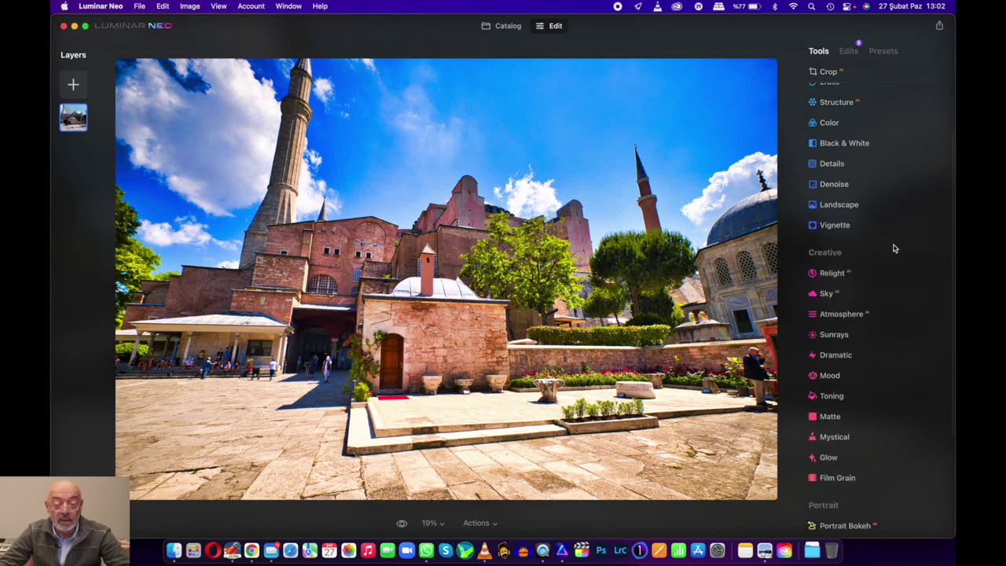
- Raise the Enhance Accent slider to 16, leaving Sky Enhancer at 0
{"action": "scroll", "coordinate": [890, 234], "scroll_direction": "up", "scroll_amount": 2}
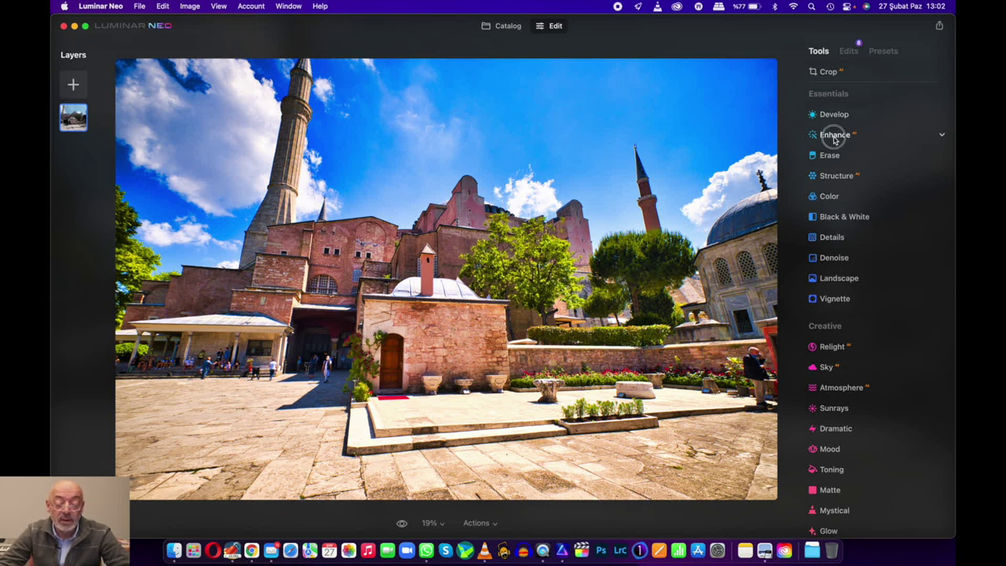
{"action": "left_click", "coordinate": [834, 136]}
{"action": "mouse_move", "coordinate": [824, 180]}
{"action": "left_mouse_down"}
{"action": "mouse_move", "coordinate": [854, 179]}
{"action": "mouse_move", "coordinate": [844, 182]}
{"action": "left_mouse_up"}
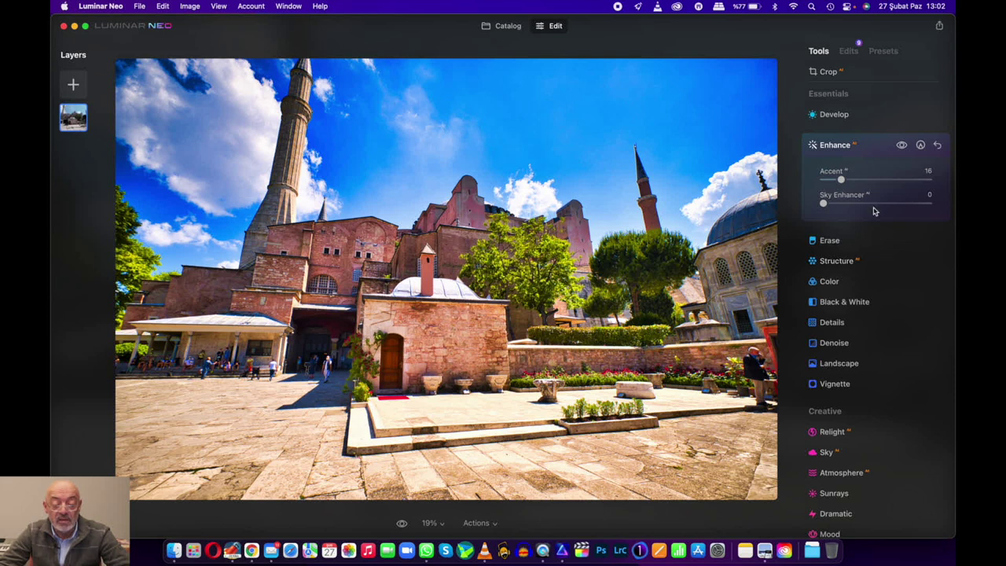
- Lower the Color tool's overall Saturation to -16
{"action": "left_click", "coordinate": [868, 145]}
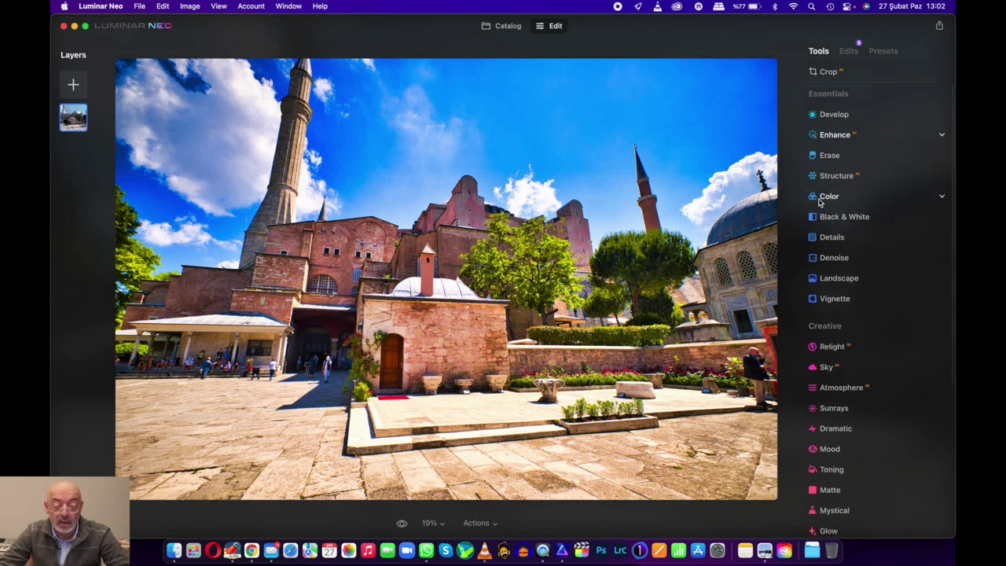
{"action": "left_click", "coordinate": [826, 196]}
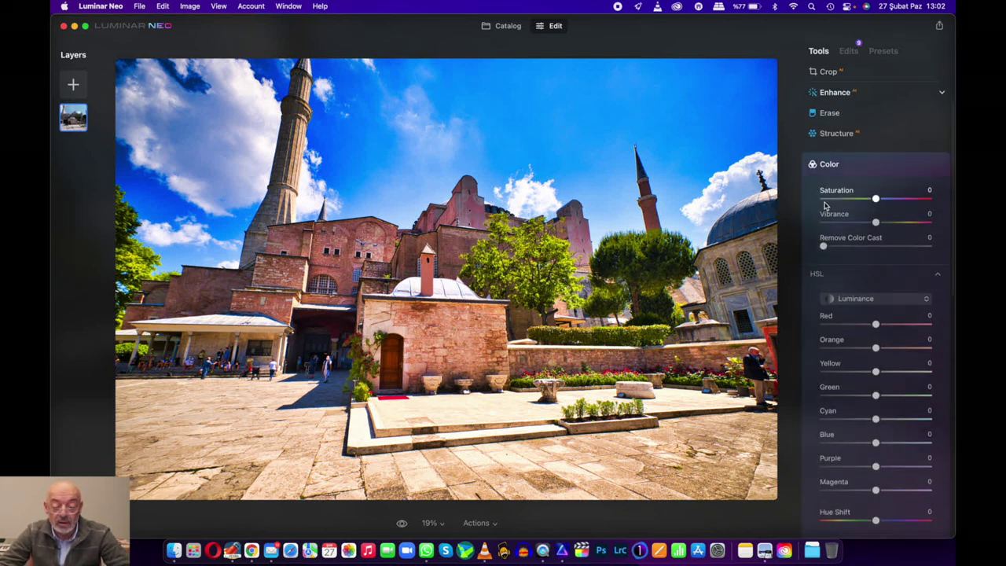
{"action": "left_click_drag", "start_coordinate": [876, 199], "coordinate": [869, 201]}
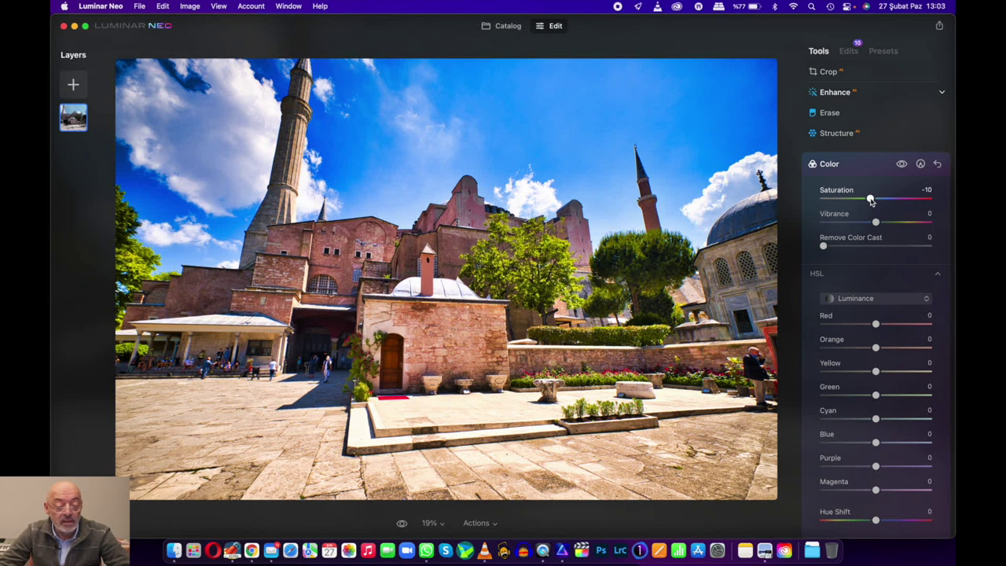
{"action": "left_click_drag", "start_coordinate": [871, 201], "coordinate": [868, 202]}
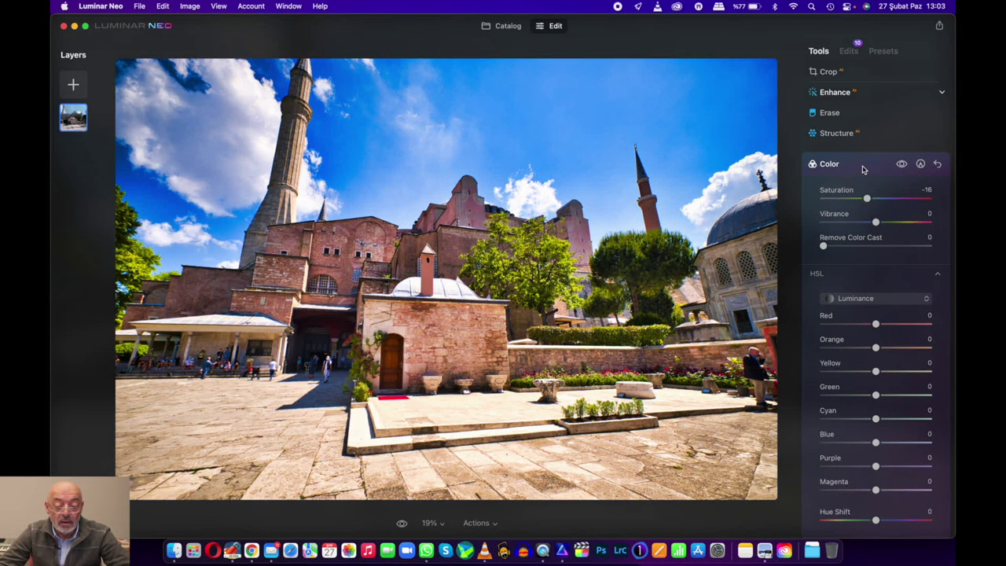
{"action": "left_click", "coordinate": [862, 166]}
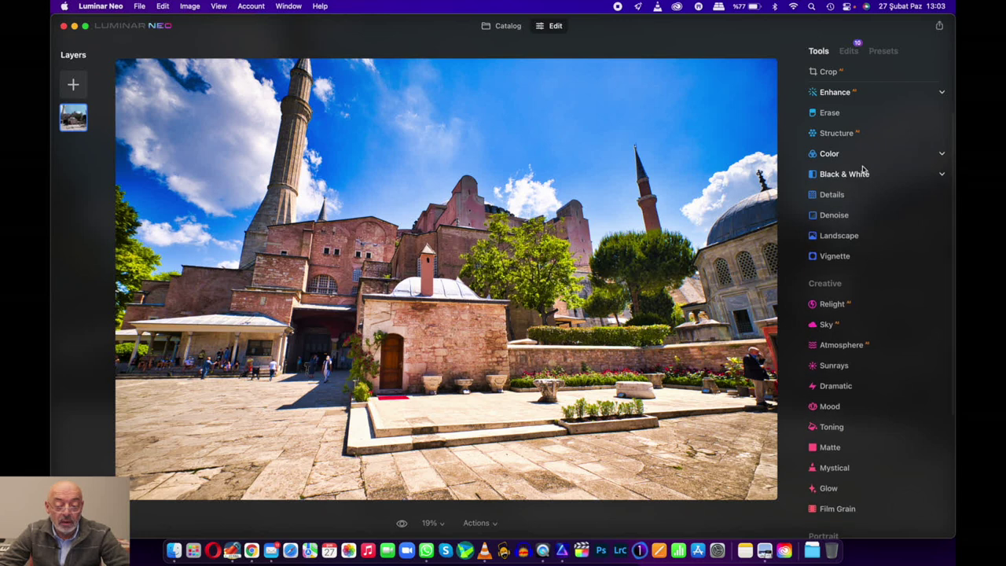
- Compare the courtyard edit with its original, then open the sun-and-minarets façade photo
{"action": "left_click", "coordinate": [400, 525]}
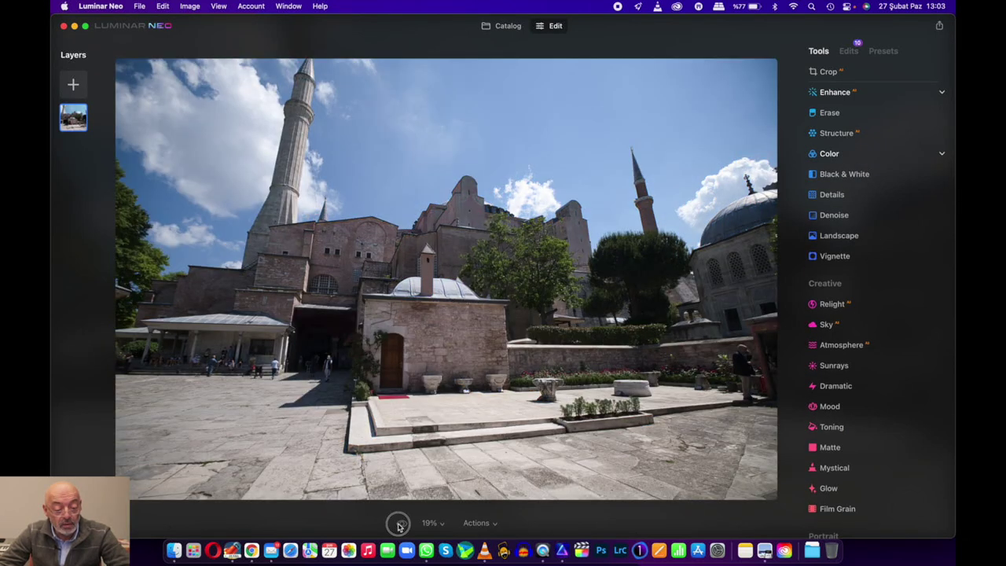
{"action": "left_click", "coordinate": [400, 525]}
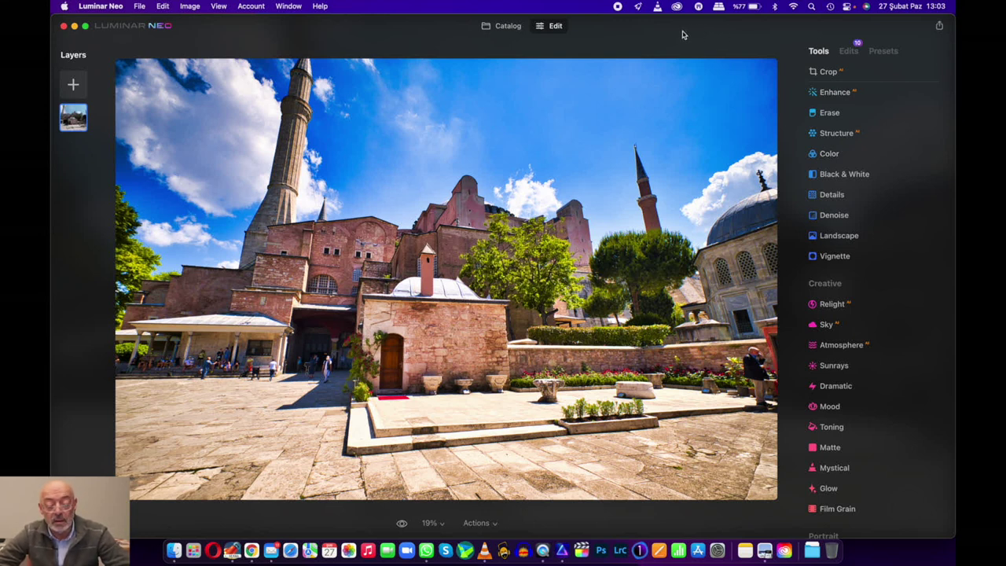
{"action": "left_click", "coordinate": [502, 26]}
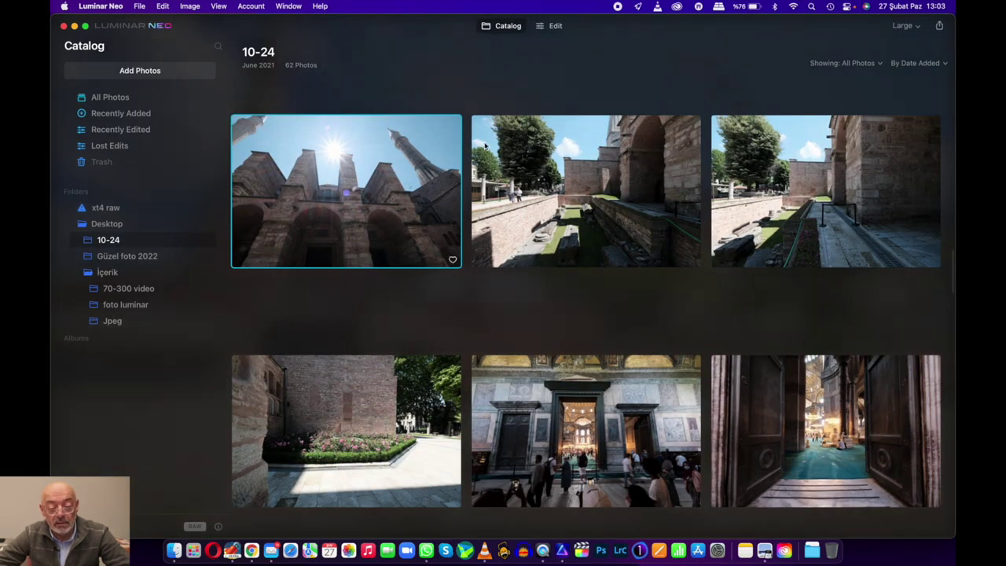
{"action": "left_click", "coordinate": [549, 26]}
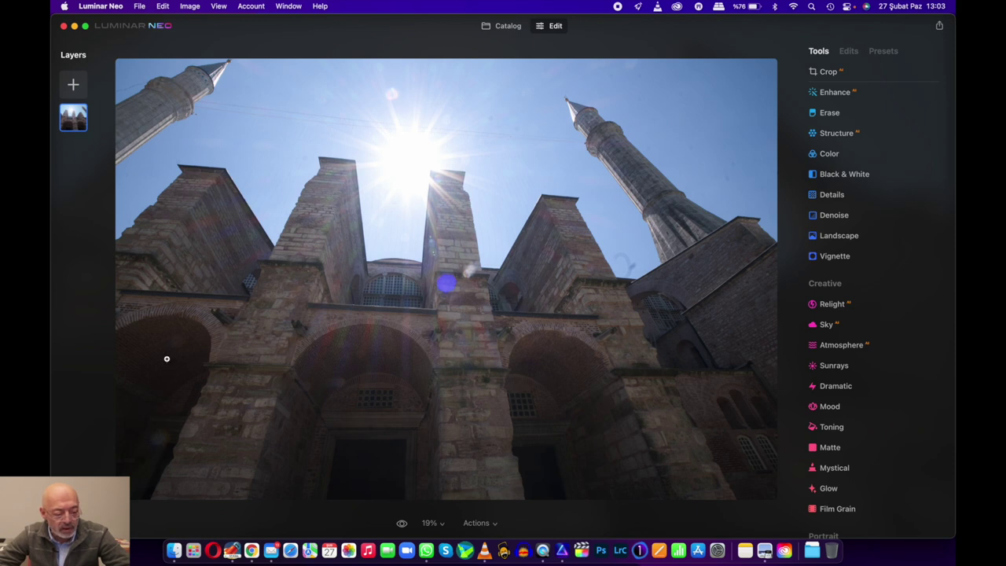
- Set the façade photo's Enhance Accent to 49, then bring up the Erase tool
{"action": "left_click", "coordinate": [847, 95]}
{"action": "left_click_drag", "start_coordinate": [823, 137], "coordinate": [927, 135]}
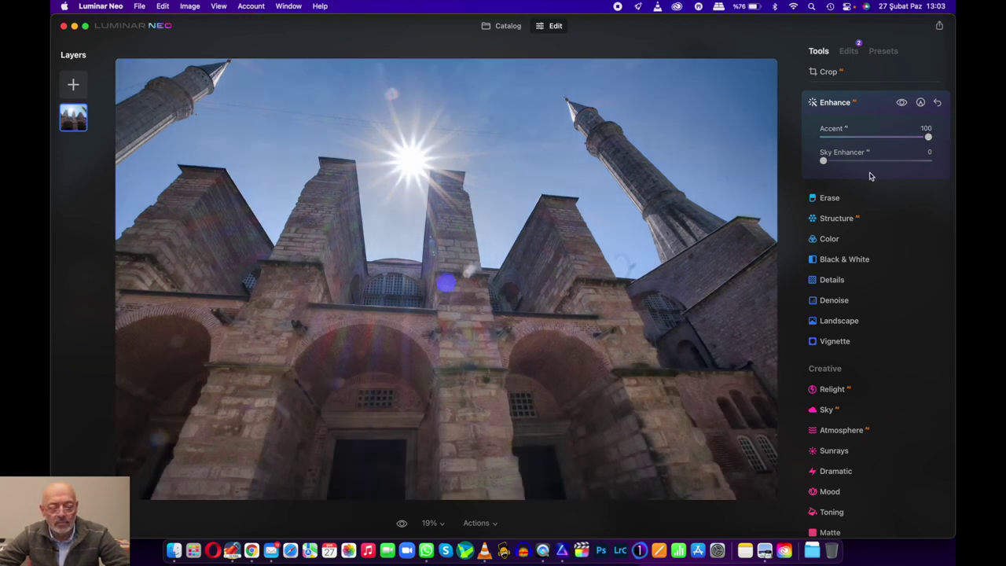
{"action": "left_click", "coordinate": [859, 106]}
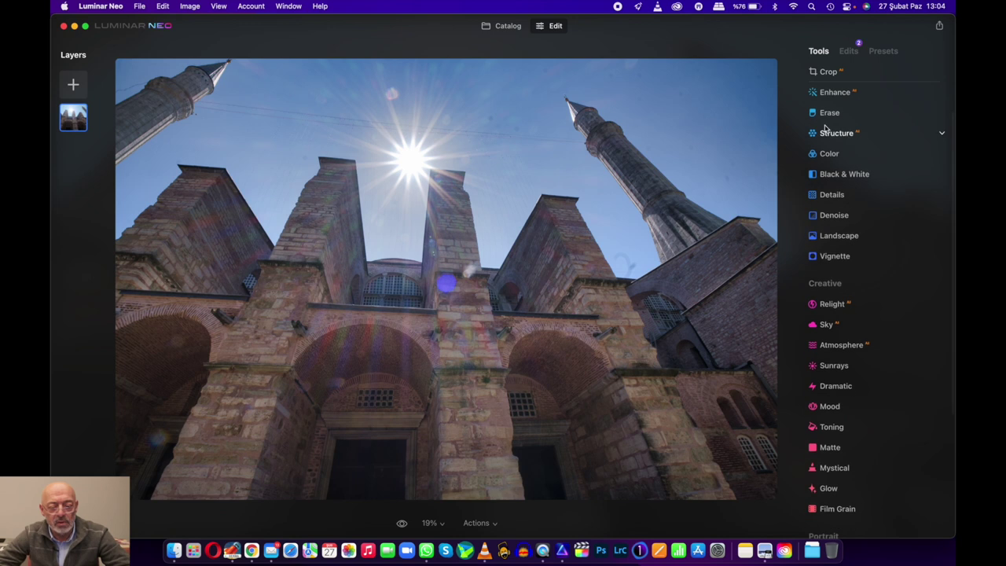
{"action": "left_click", "coordinate": [838, 101]}
{"action": "left_click_drag", "start_coordinate": [823, 137], "coordinate": [927, 136]}
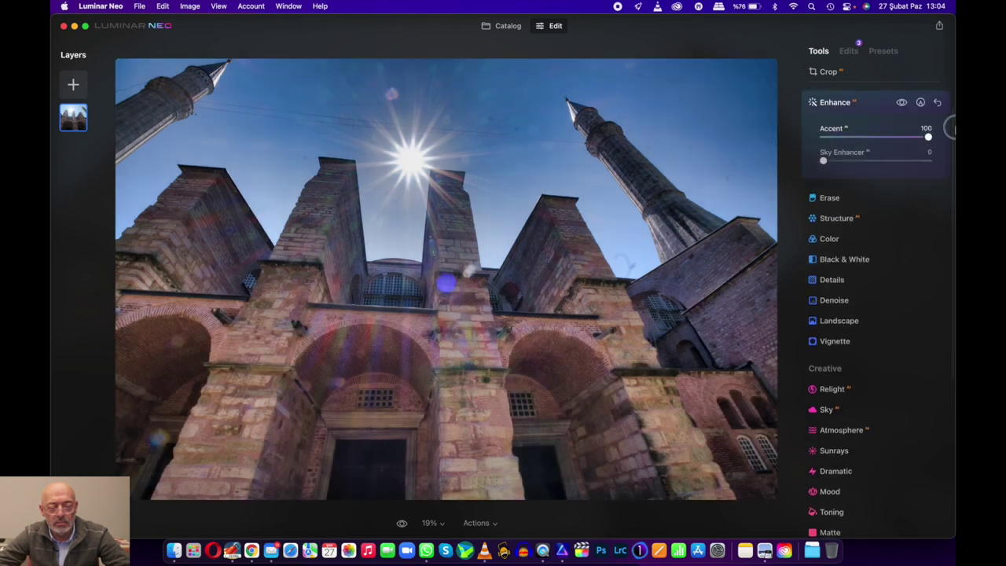
{"action": "left_click", "coordinate": [875, 138]}
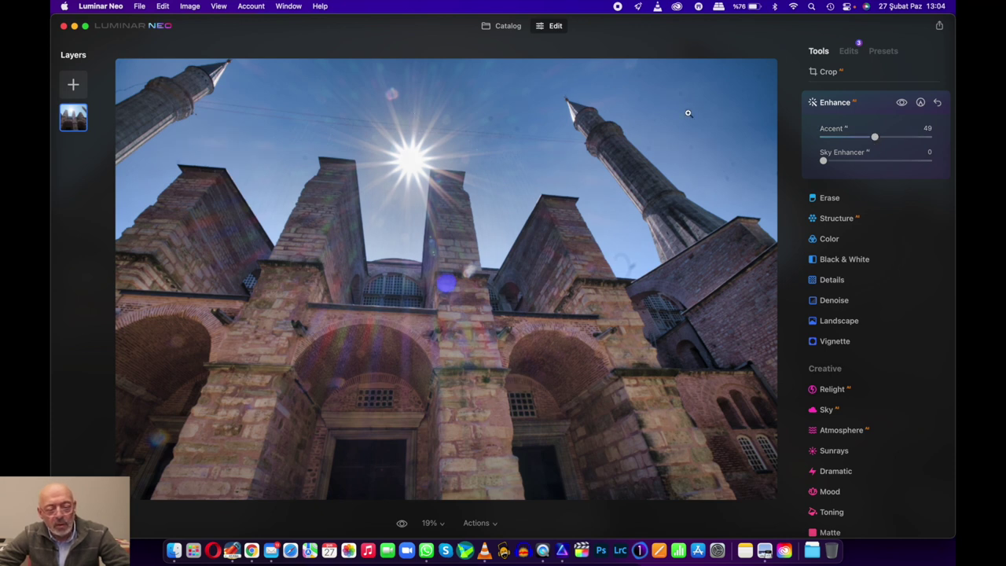
{"action": "left_click", "coordinate": [858, 102]}
{"action": "left_click", "coordinate": [832, 115]}
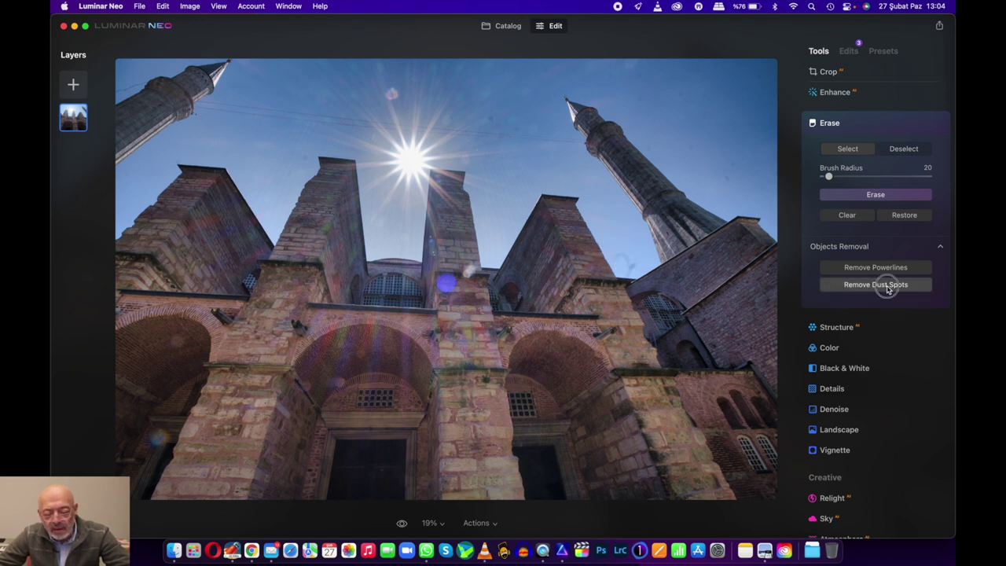
- Apply Remove Dust Spots and Remove Powerlines to the façade photo
{"action": "left_click", "coordinate": [887, 286]}
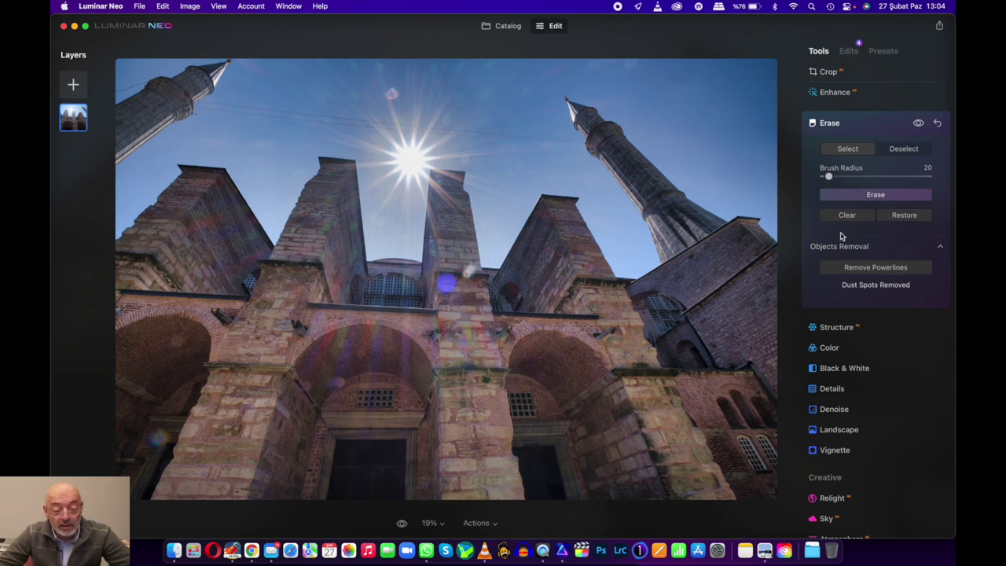
{"action": "left_click", "coordinate": [890, 269]}
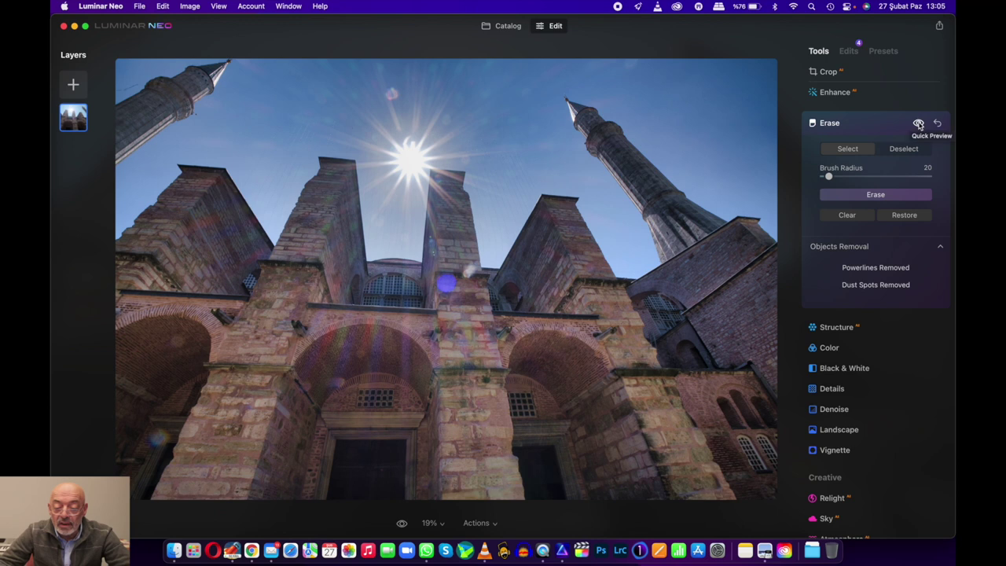
- Brush over the lens flares in the sky, on the pillar and arches, then erase them
{"action": "left_click", "coordinate": [918, 123]}
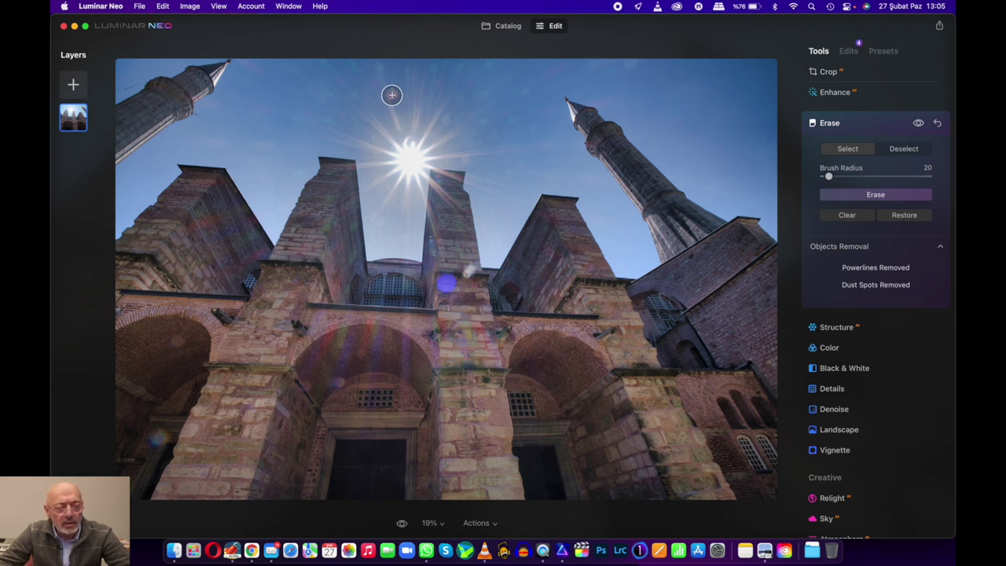
{"action": "left_click", "coordinate": [391, 95]}
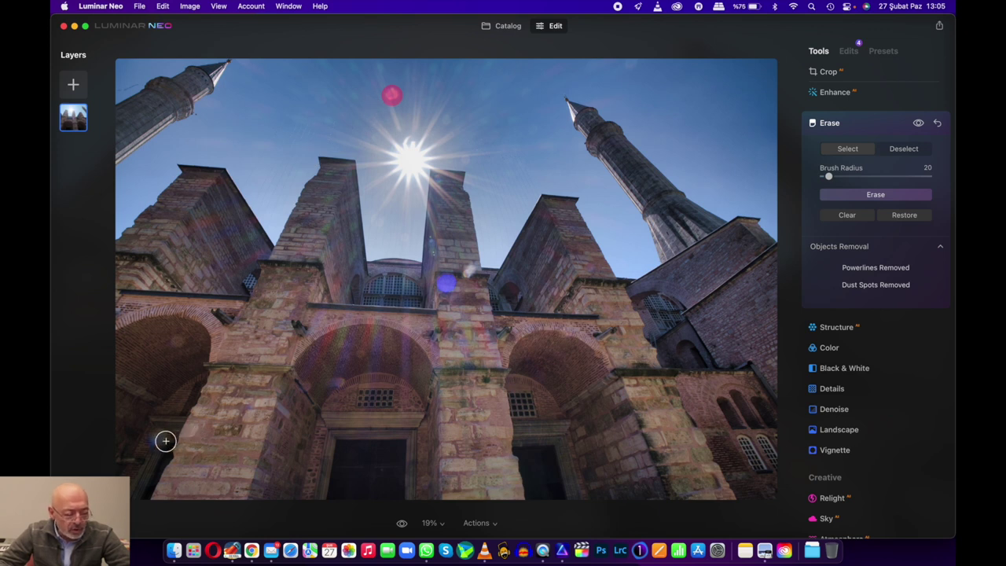
{"action": "left_click", "coordinate": [159, 439]}
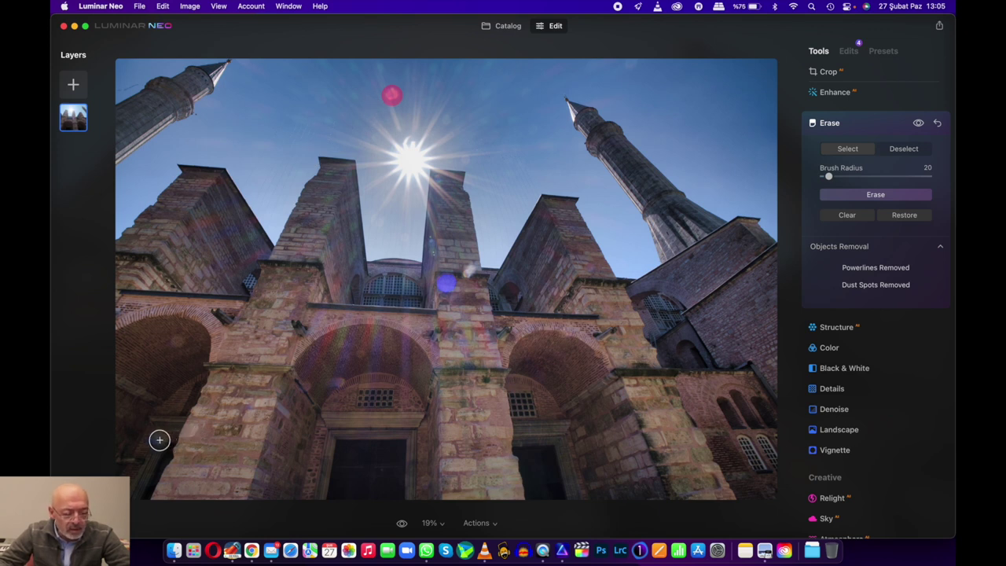
{"action": "left_click", "coordinate": [446, 283]}
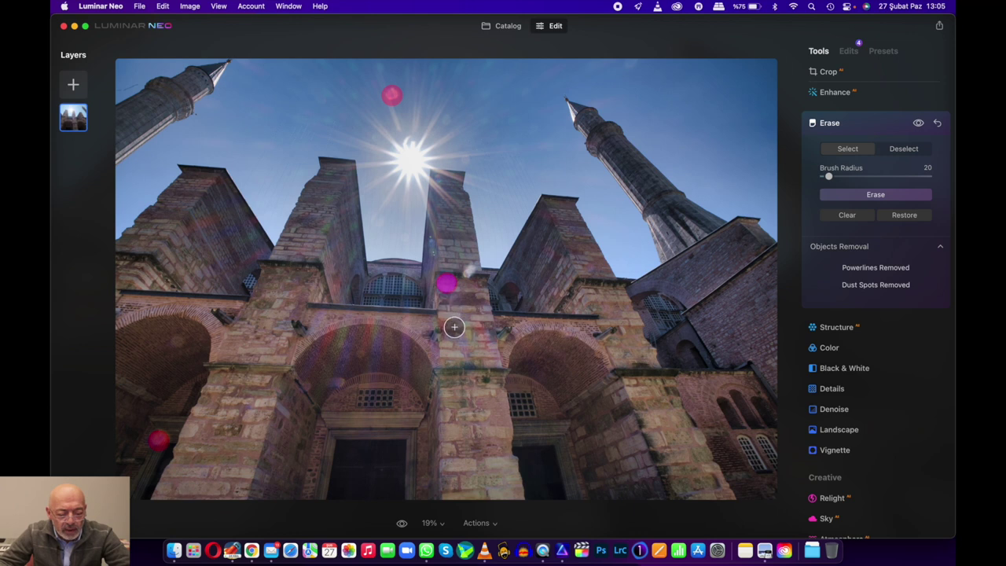
{"action": "left_click", "coordinate": [446, 326]}
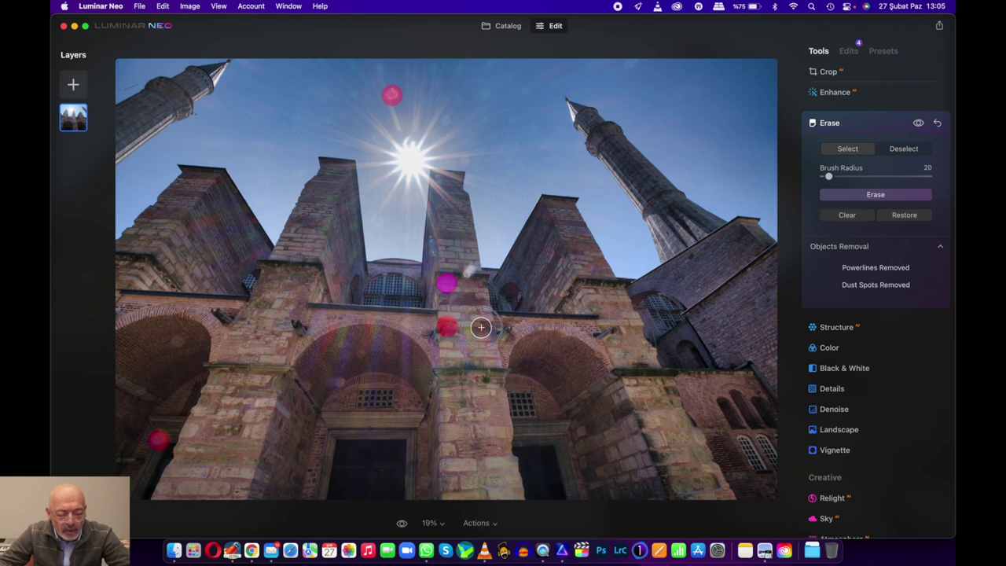
{"action": "left_click", "coordinate": [480, 326]}
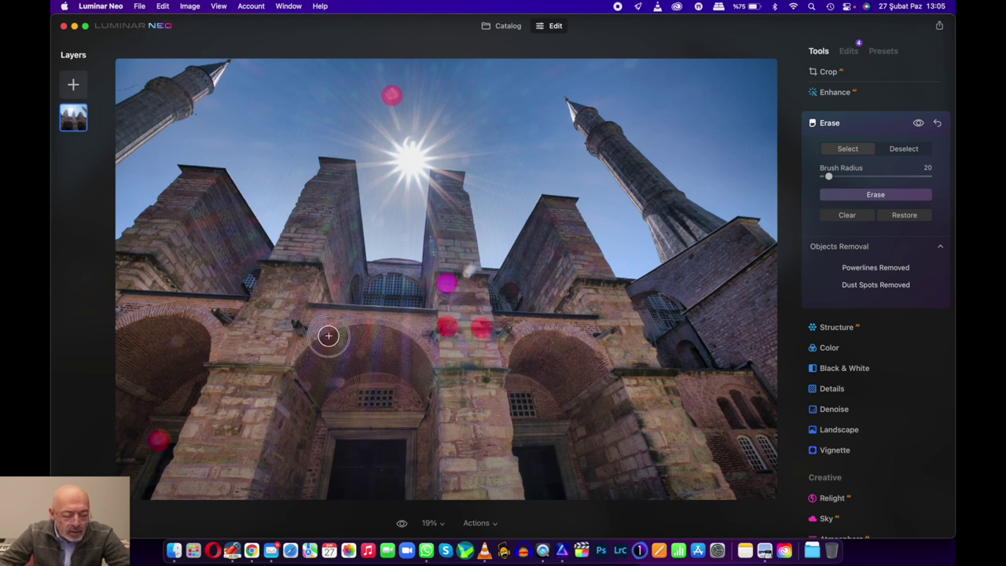
{"action": "left_click_drag", "start_coordinate": [328, 335], "coordinate": [316, 369]}
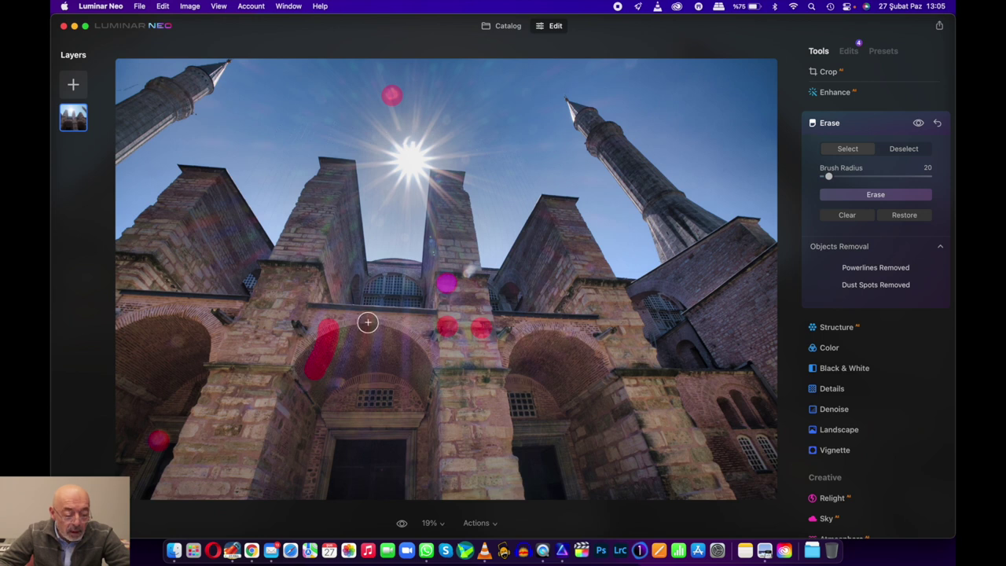
{"action": "left_click_drag", "start_coordinate": [368, 321], "coordinate": [361, 367]}
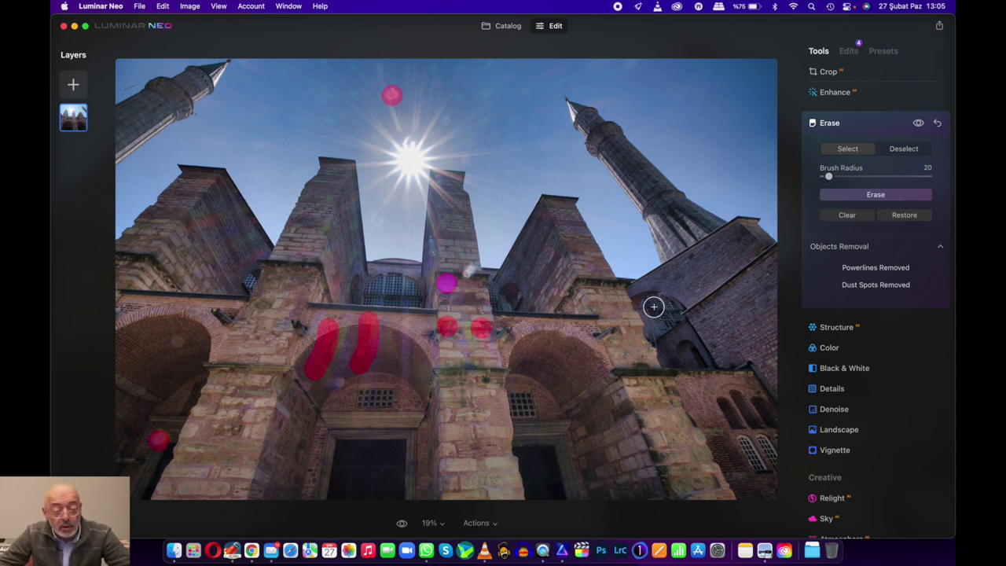
{"action": "left_click", "coordinate": [875, 197]}
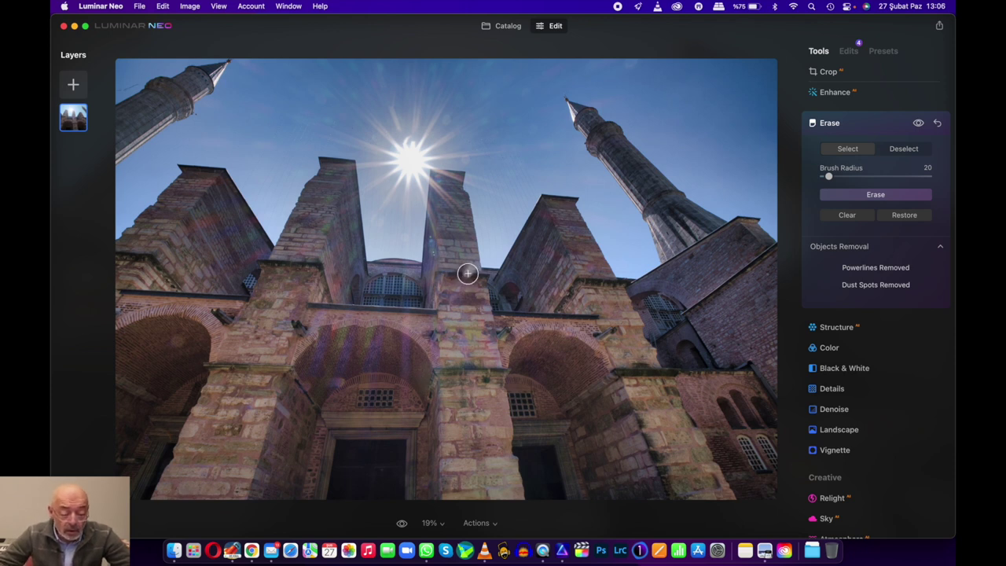
- Mark the remaining flare spots on the pillar and arches for another removal
{"action": "left_click", "coordinate": [469, 272]}
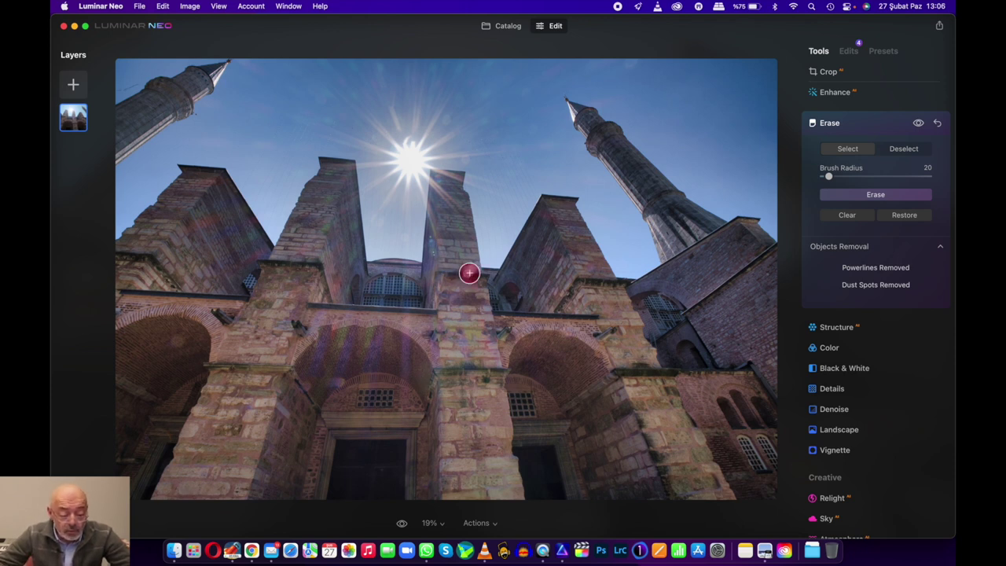
{"action": "left_click", "coordinate": [340, 384]}
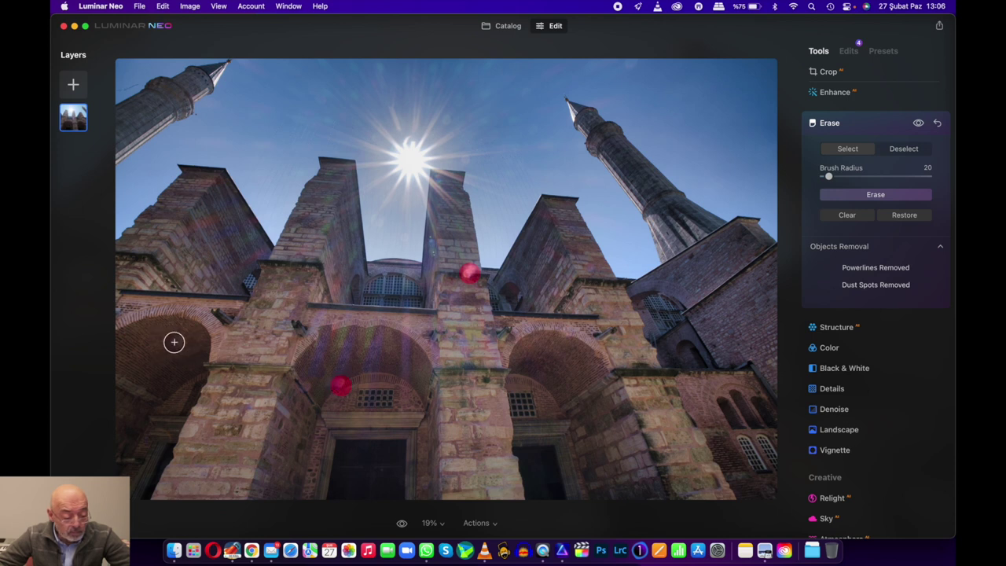
{"action": "left_click", "coordinate": [174, 341]}
{"action": "left_click", "coordinate": [306, 386]}
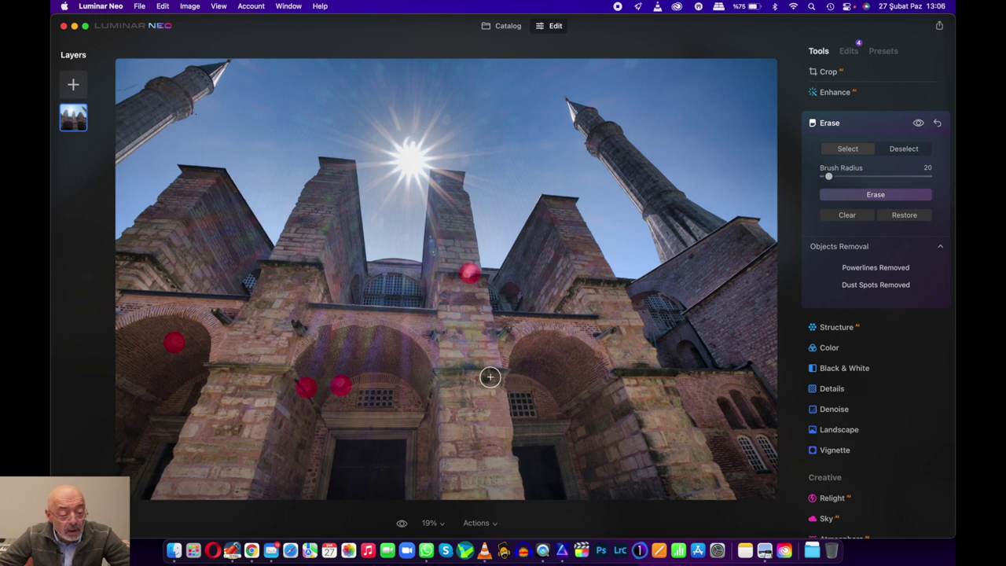
- Erase the five marked lens-flare spots on the minaret façade
{"action": "left_click", "coordinate": [872, 194]}
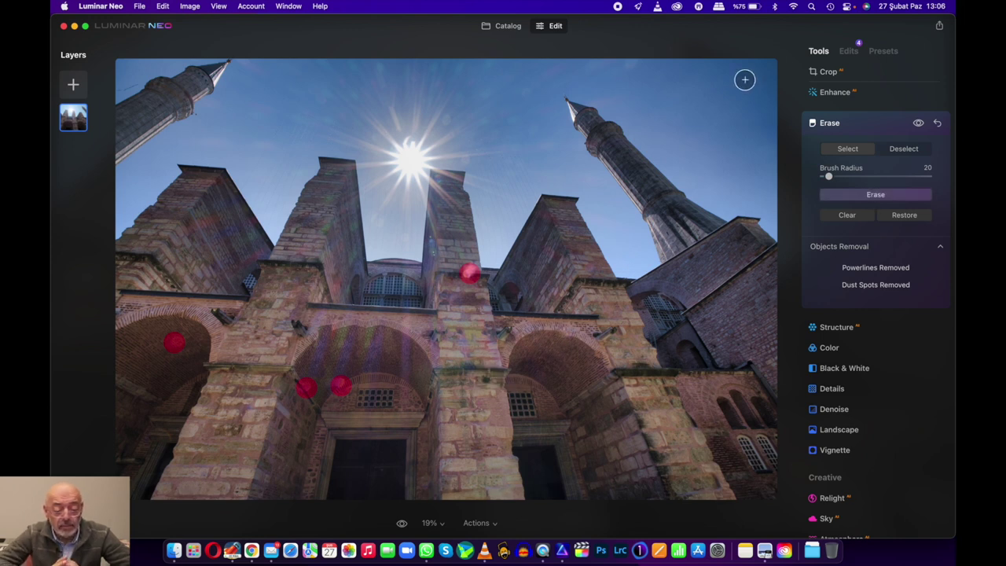